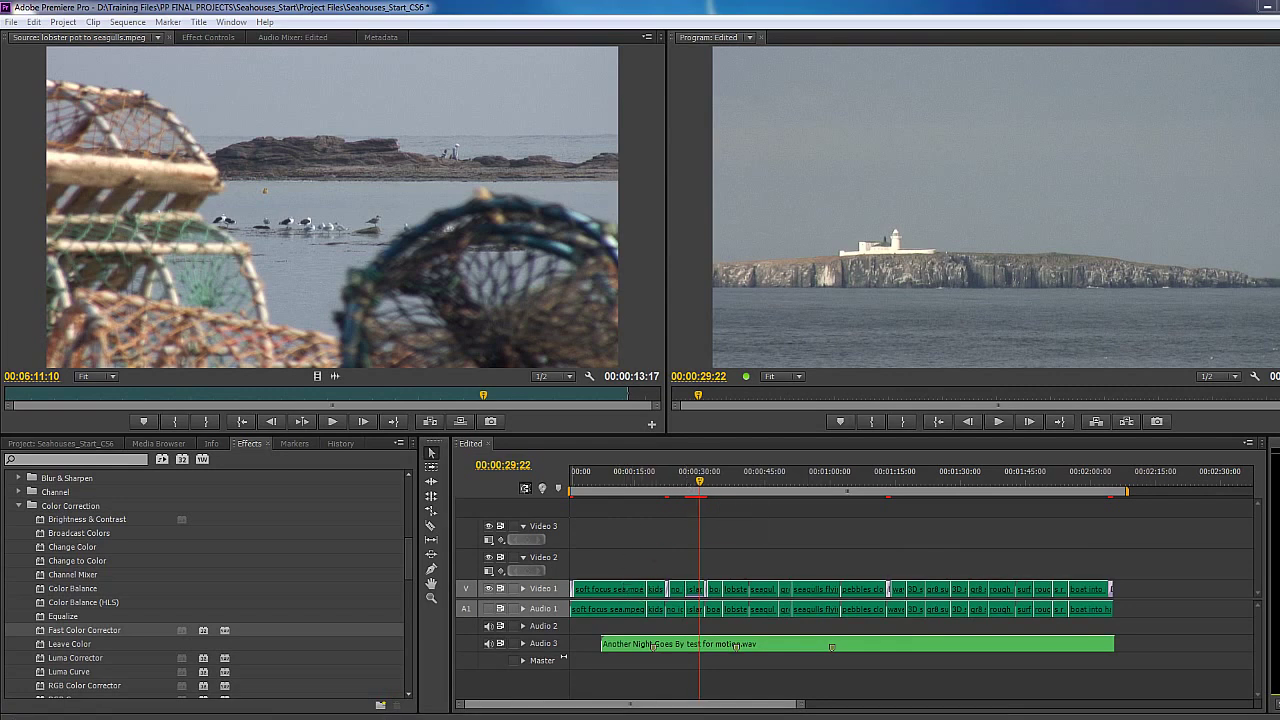
Create a new Adjustment Layer in the Project panel, accepting its default video settings.
click(84, 443)
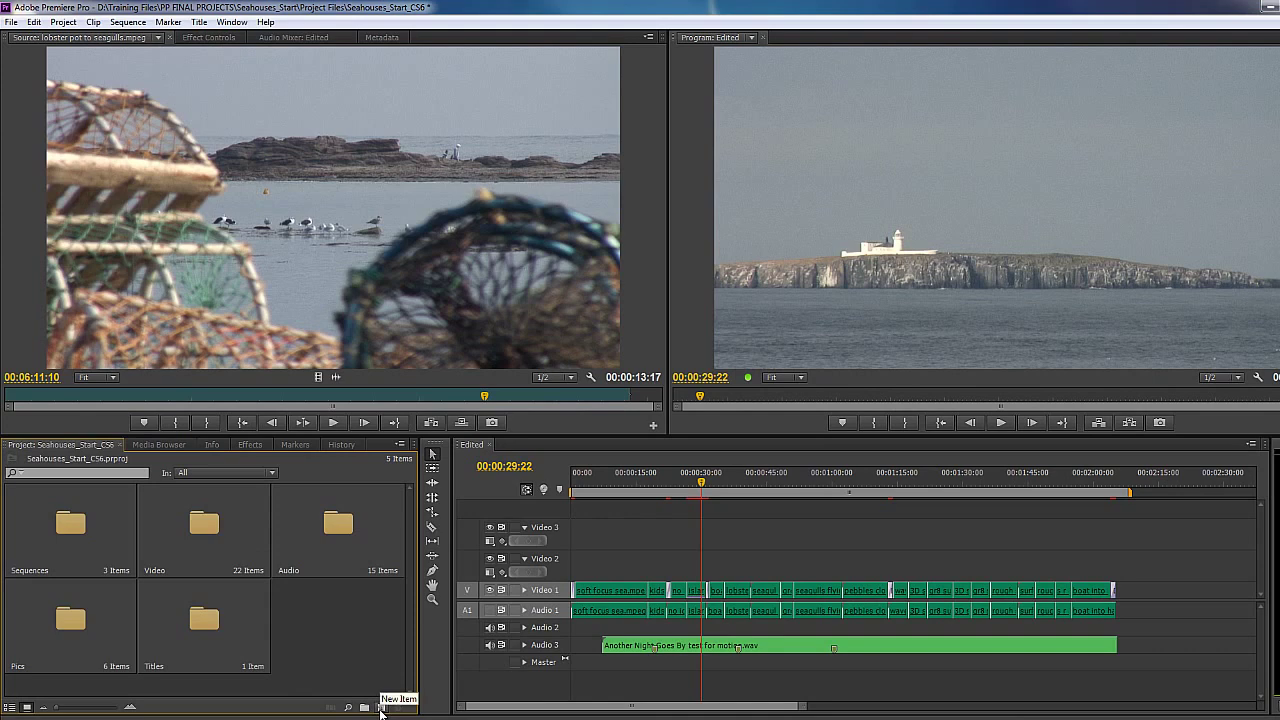
click(381, 708)
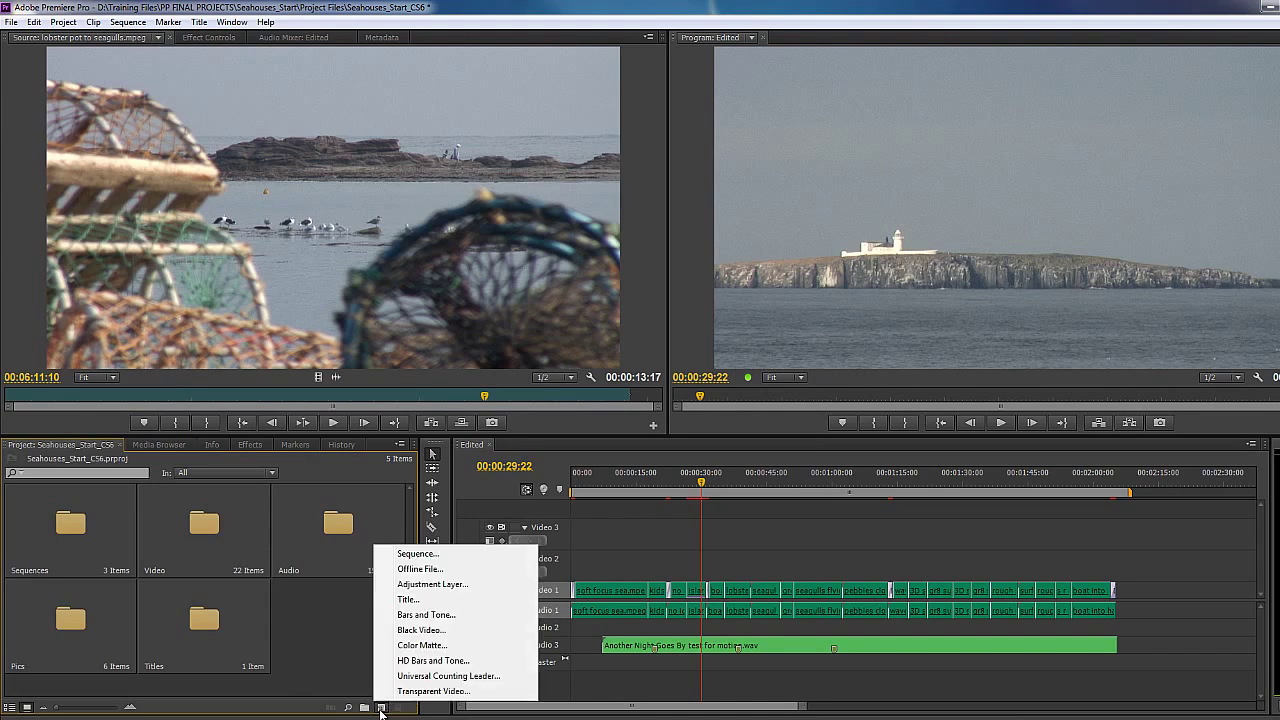
click(432, 584)
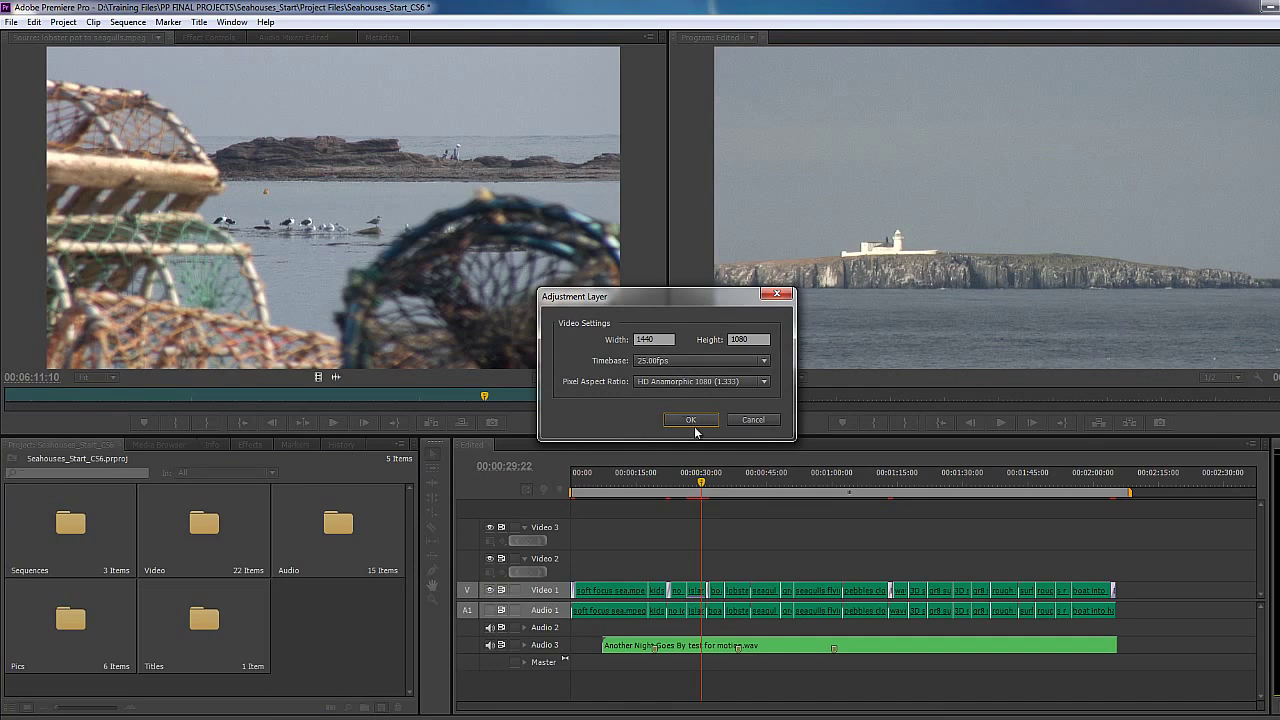
click(690, 420)
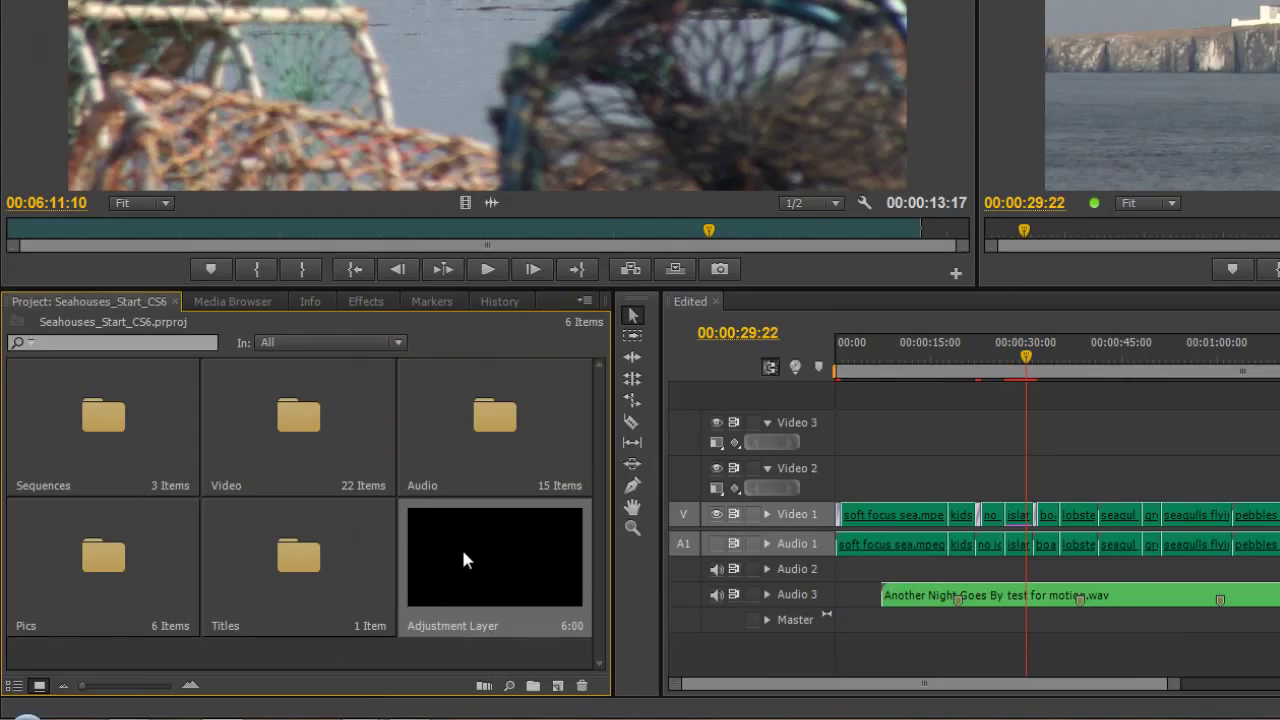
Place the Adjustment Layer on Video 2 at the sequence start and extend it to 00:02:05:07.
drag(461, 546, 891, 467)
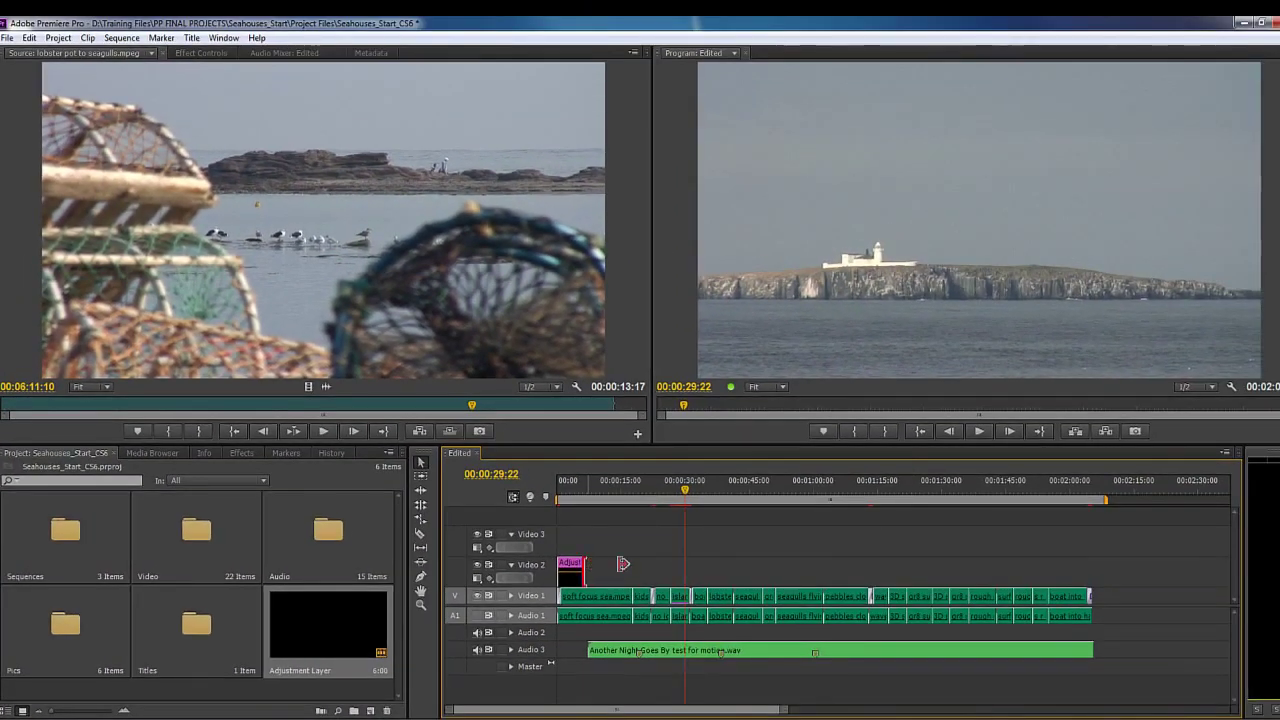
drag(767, 502, 1279, 461)
drag(1095, 533, 1105, 531)
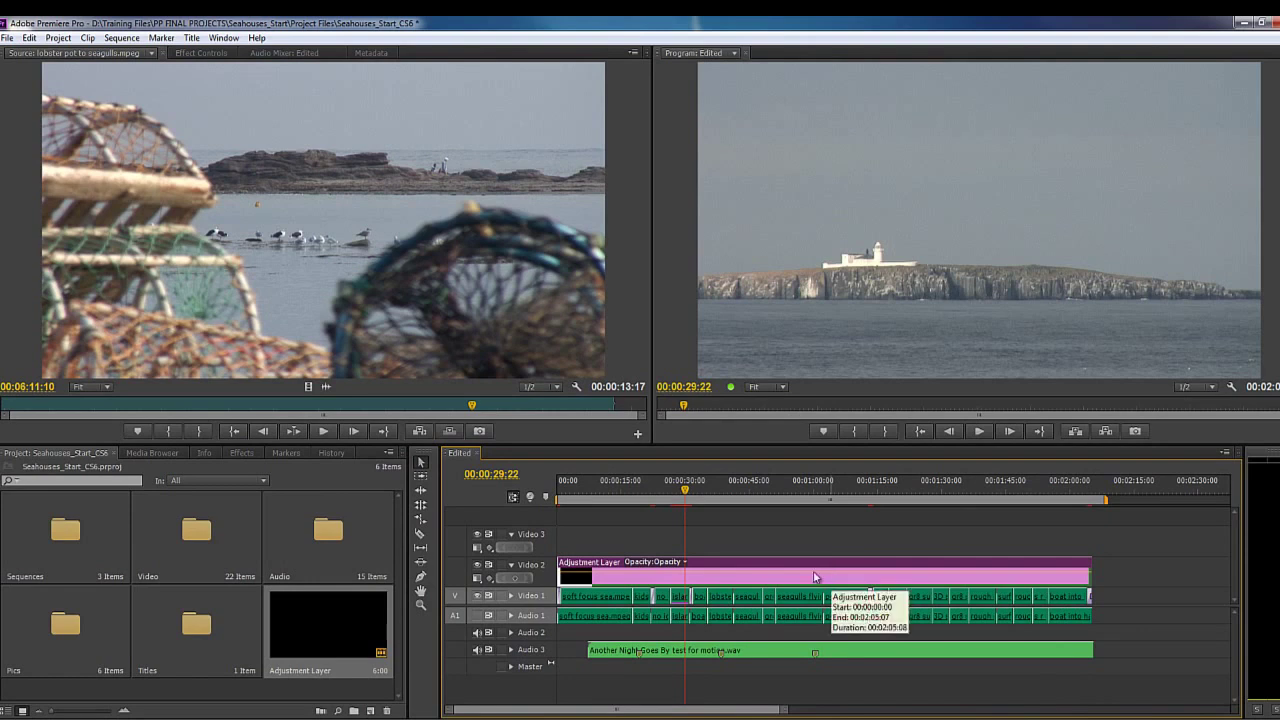
Apply Fast Color Corrector to the Adjustment Layer and nudge its hue balance off centre.
click(240, 453)
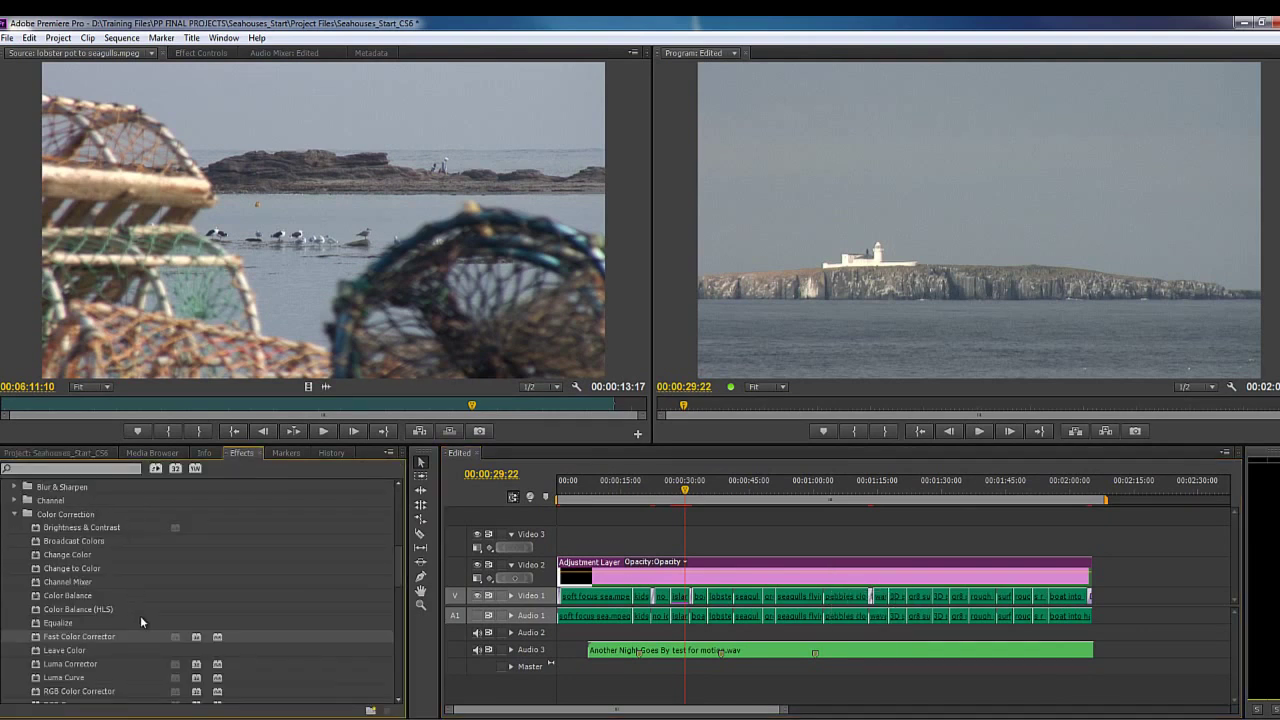
drag(74, 636, 822, 579)
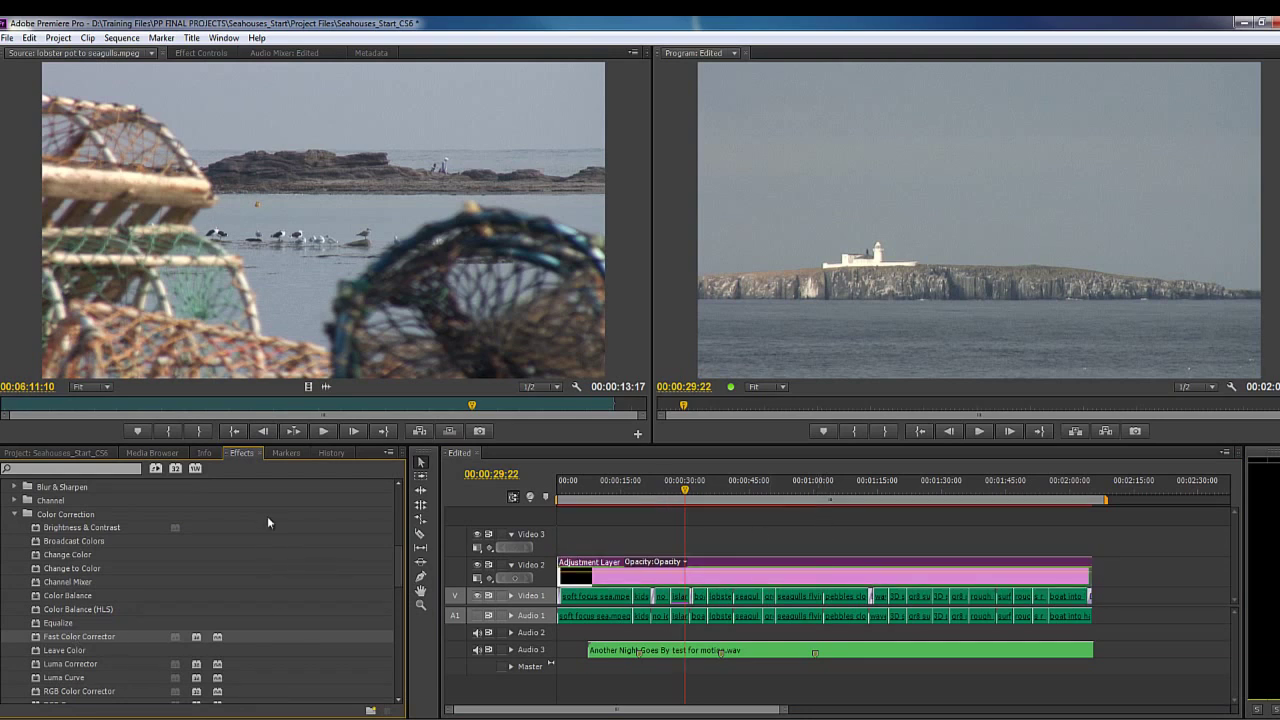
click(202, 53)
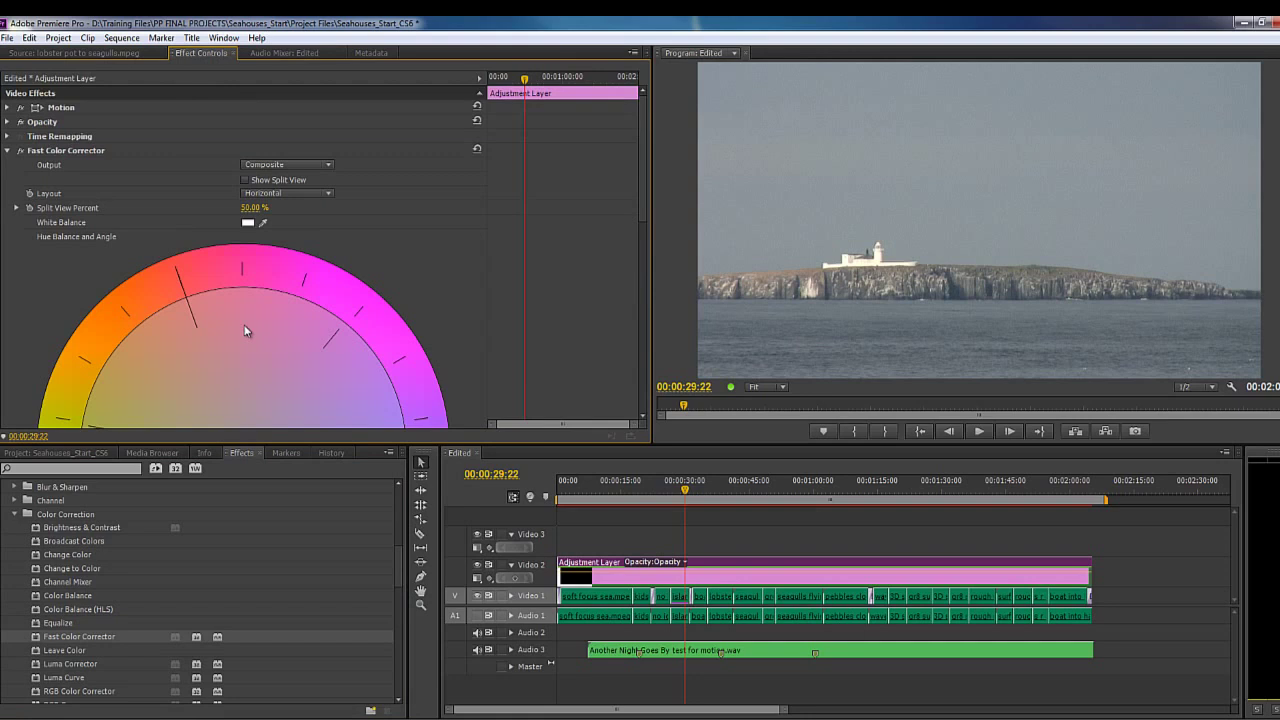
scroll(252, 328, down, 4)
scroll(252, 327, down, 1)
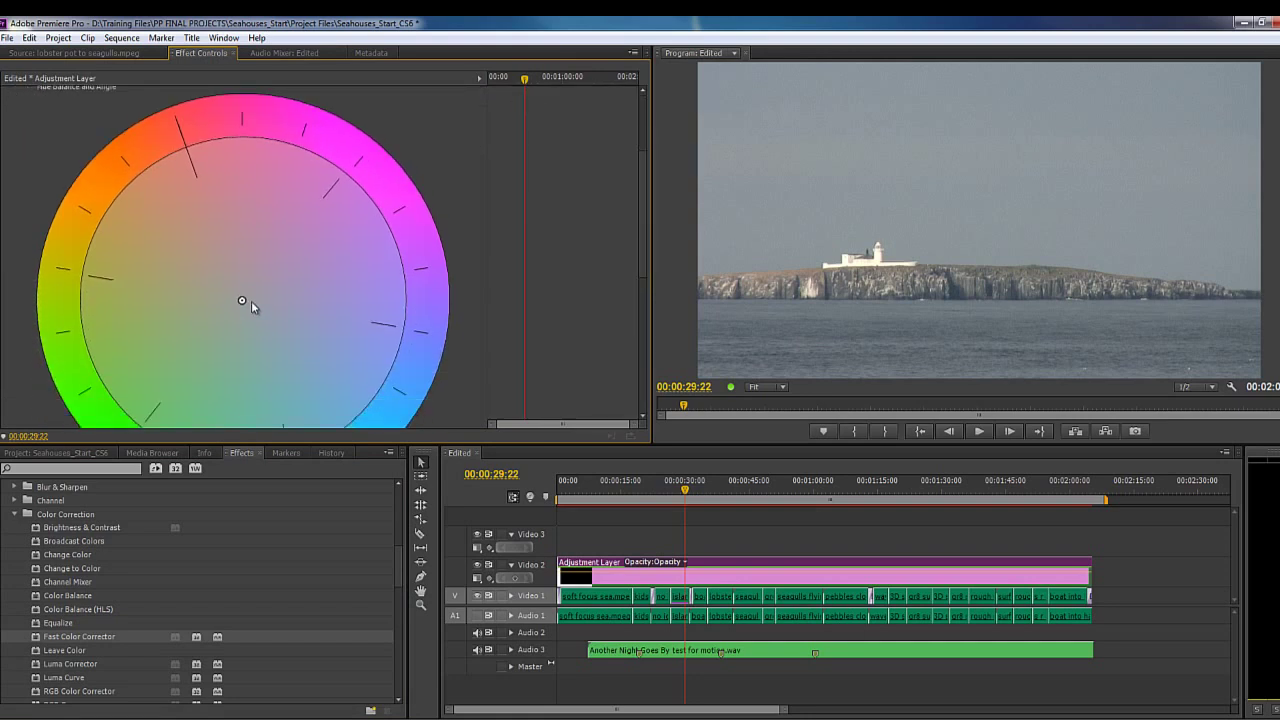
drag(250, 310, 261, 320)
Toggle the color correction off and on while scrubbing to the lobster-pot section to compare.
drag(685, 494, 1007, 514)
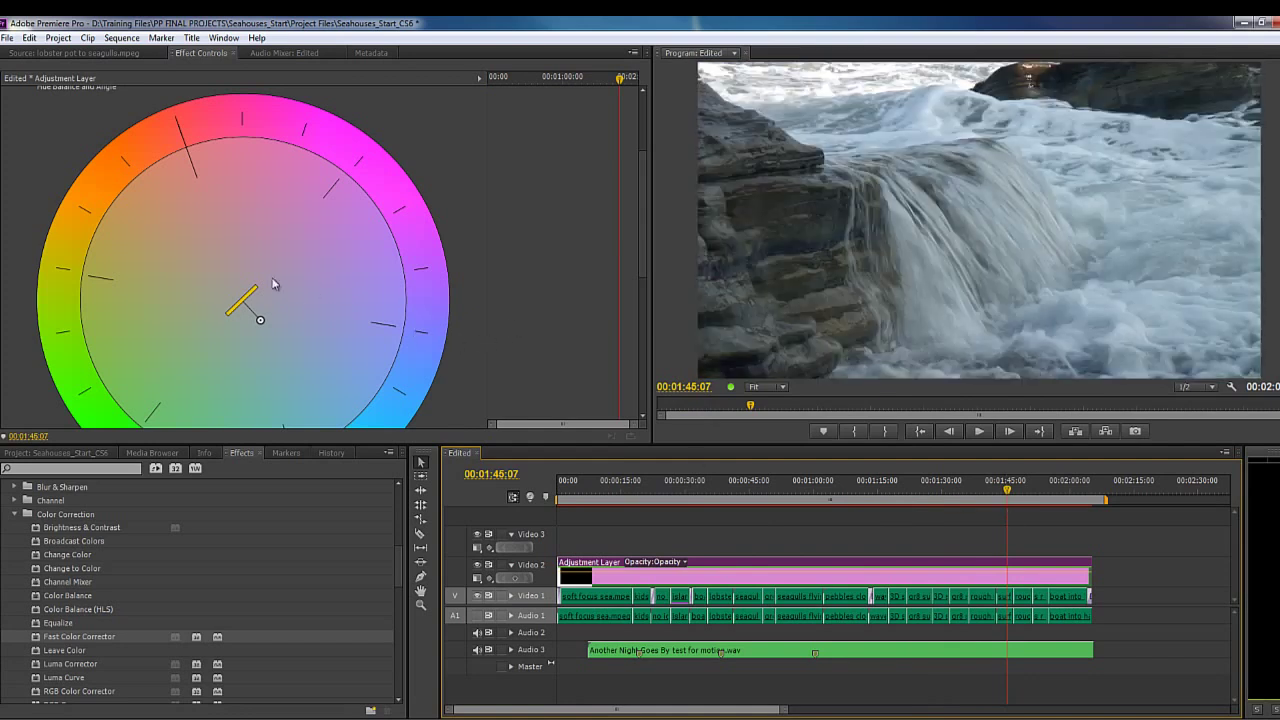
scroll(273, 284, up, 5)
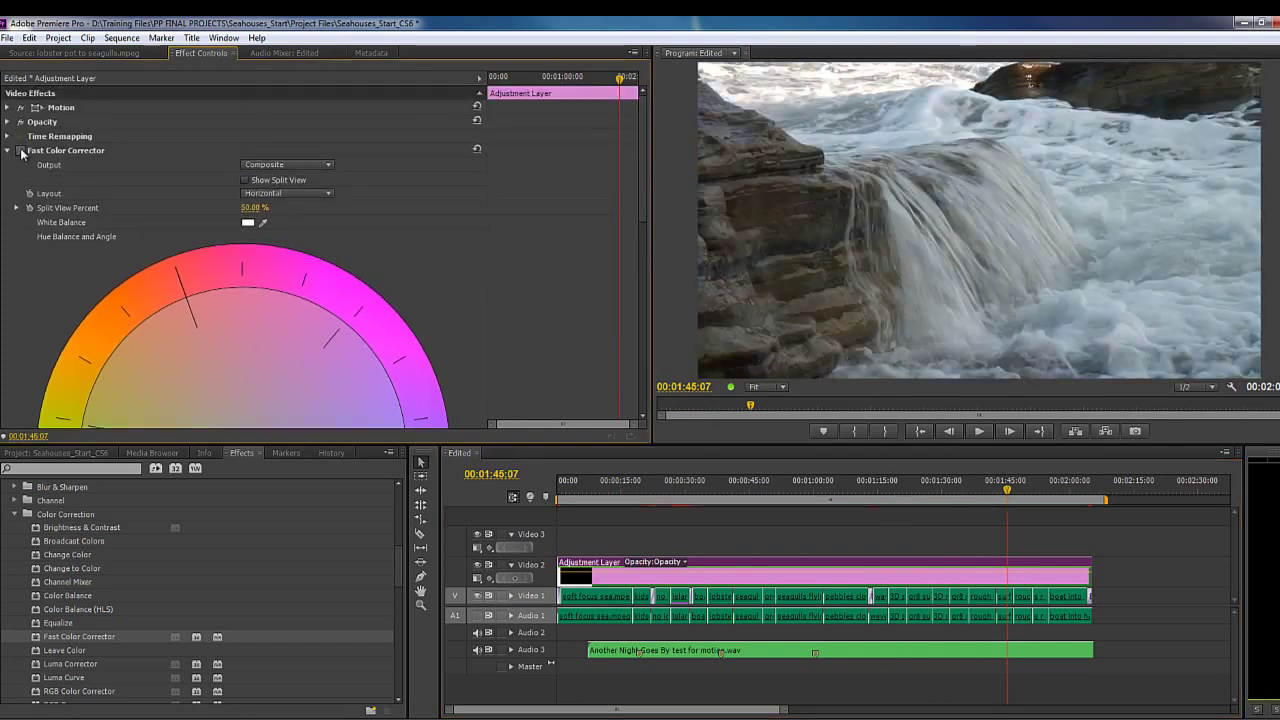
click(21, 153)
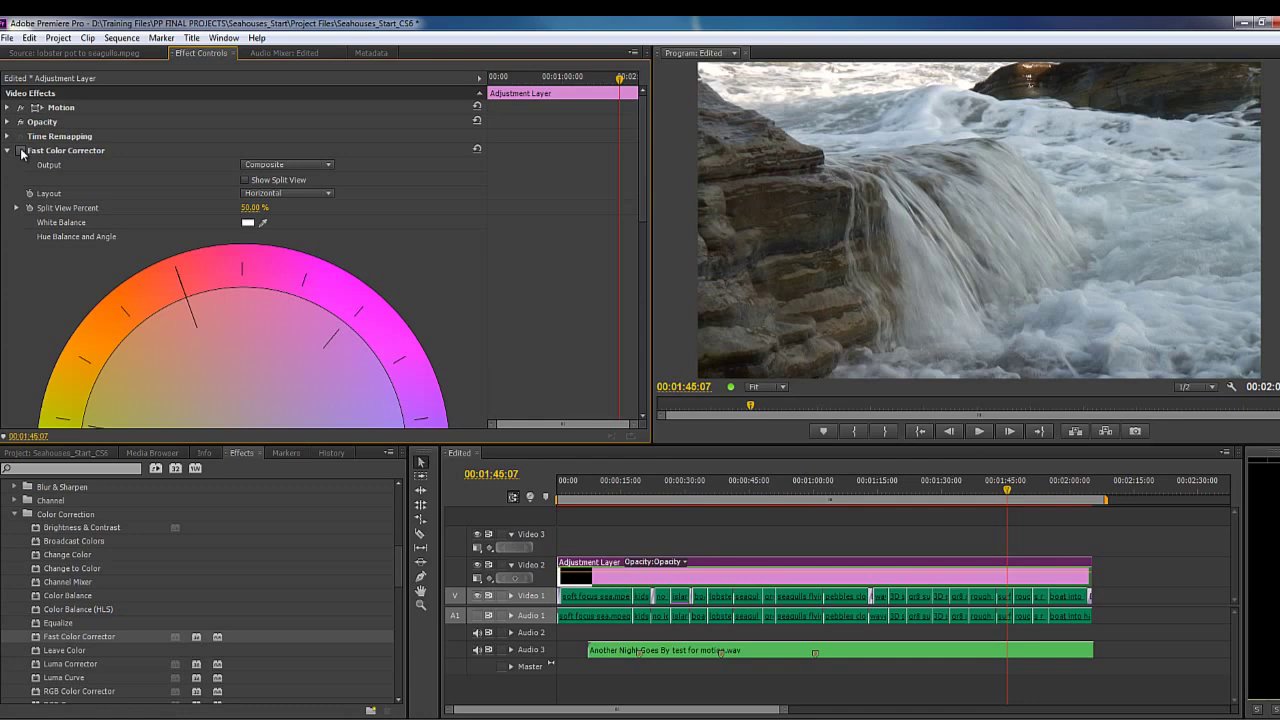
click(21, 153)
click(1058, 499)
drag(1058, 499, 723, 540)
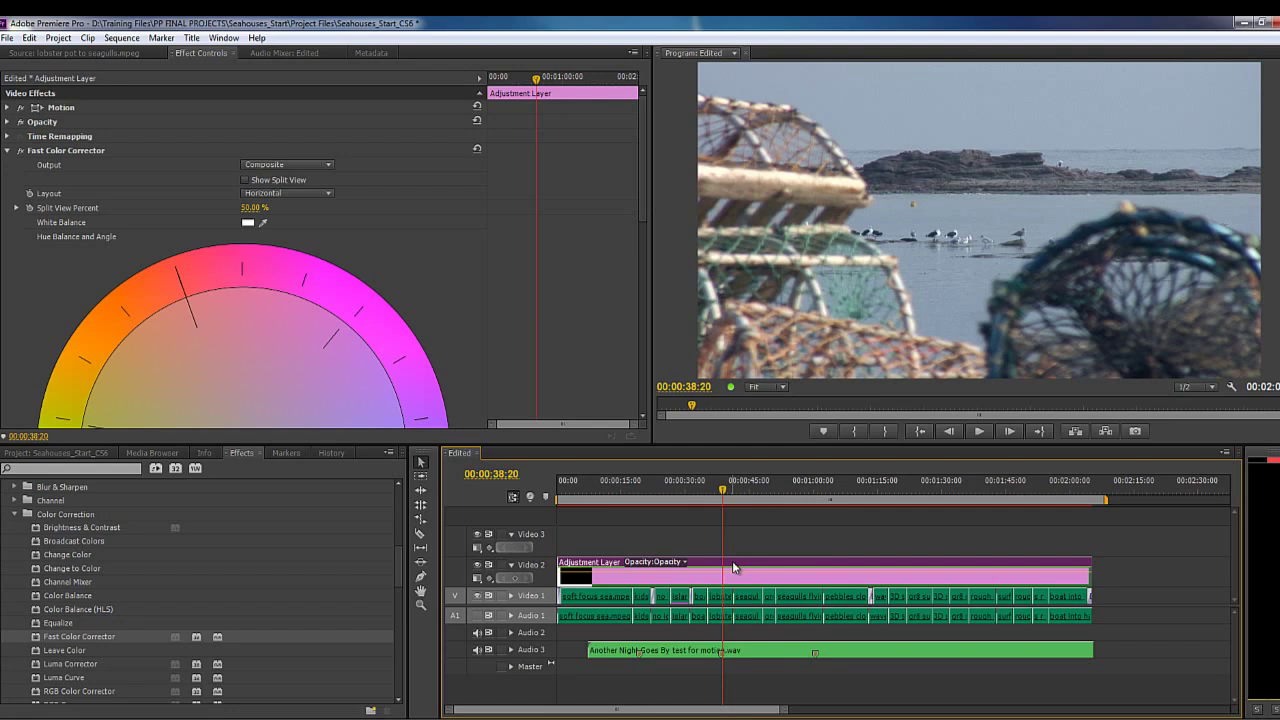
Delete the Adjustment Layer clip from Video 2 and open the General preferences.
key(Delete)
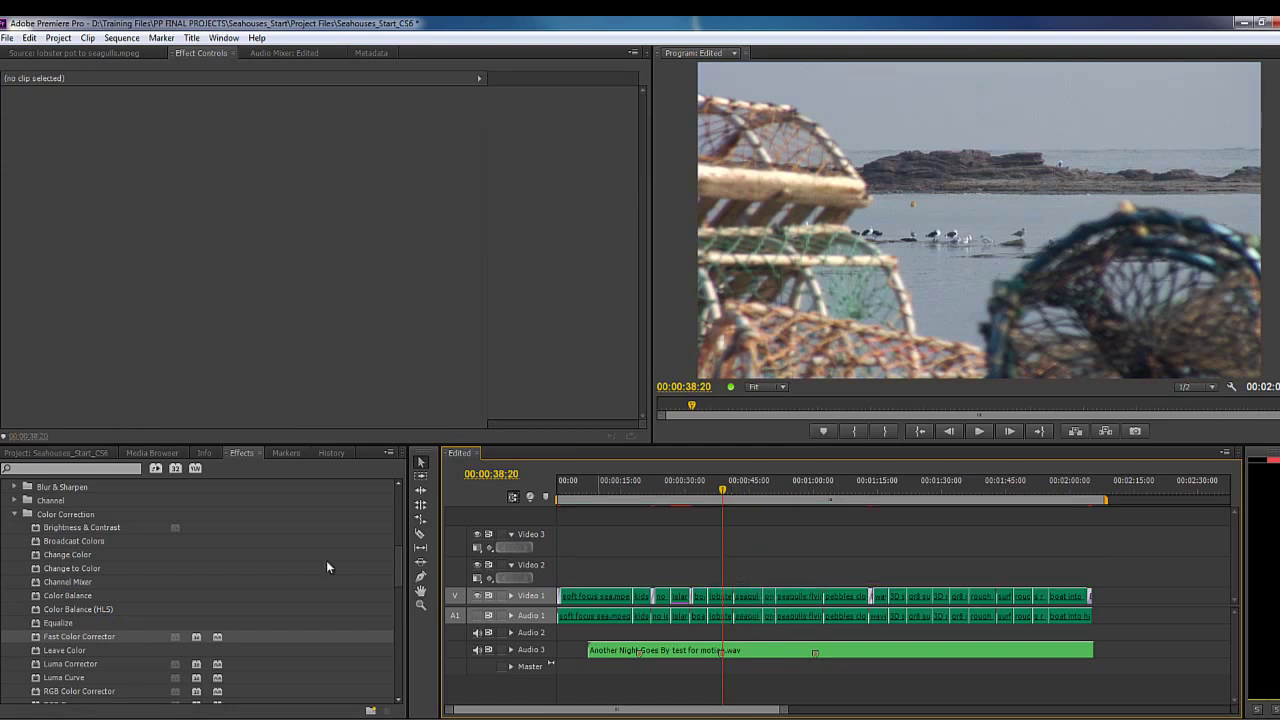
click(65, 452)
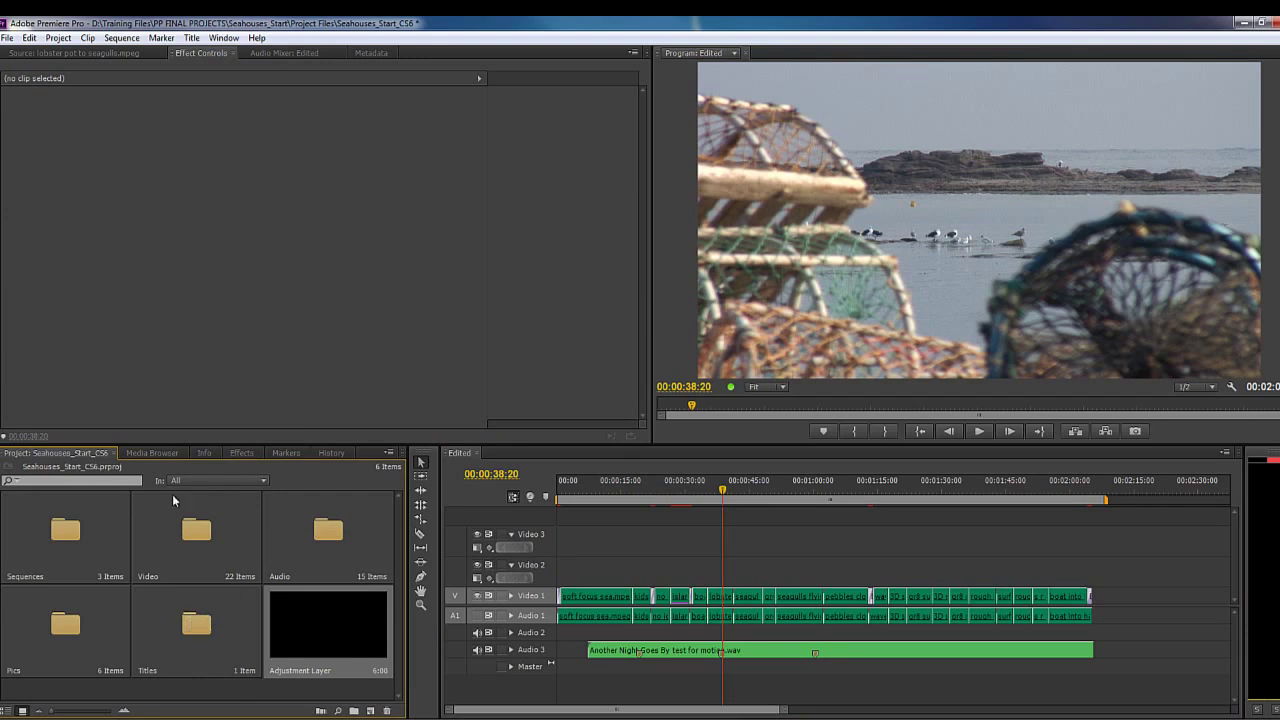
click(30, 40)
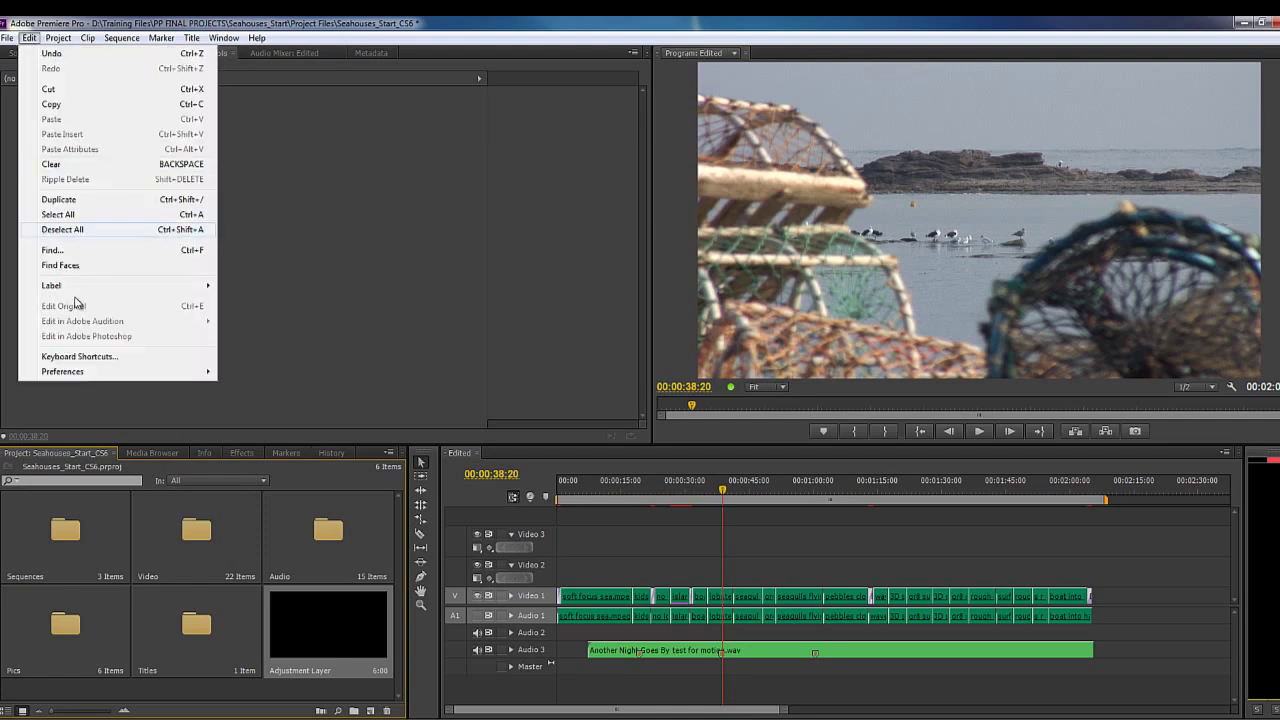
mouse_move(78, 374)
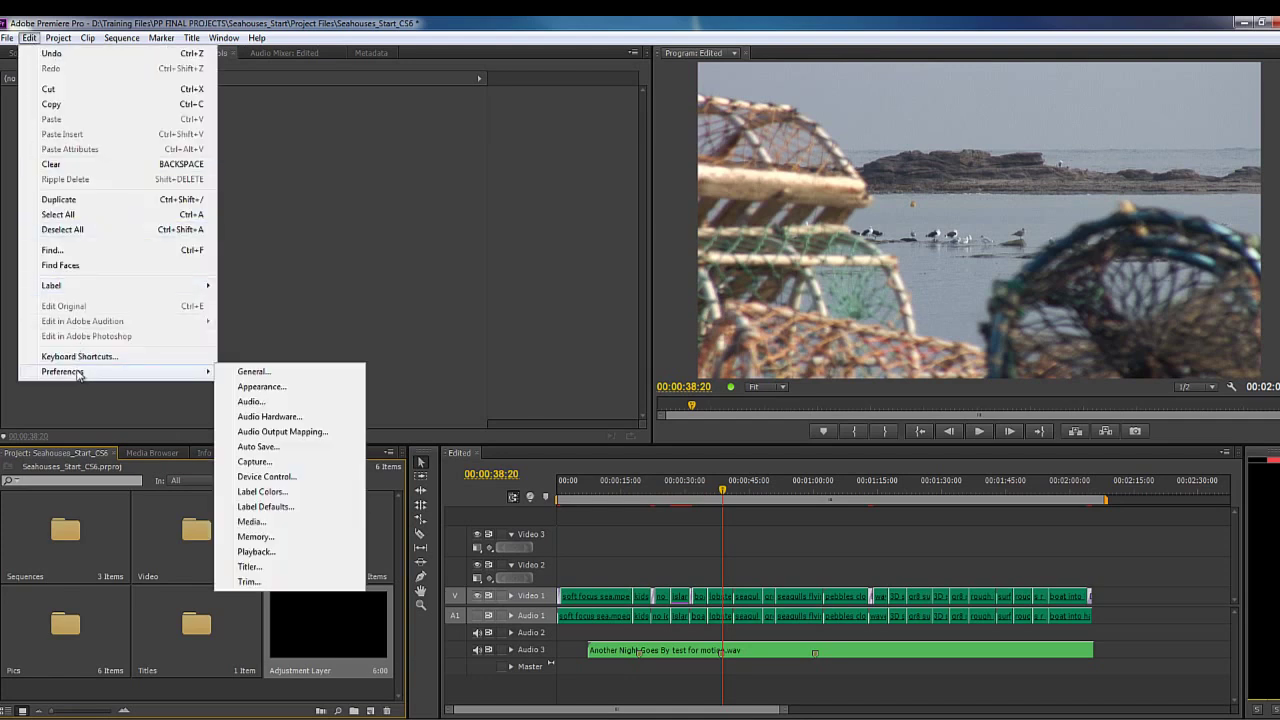
click(276, 373)
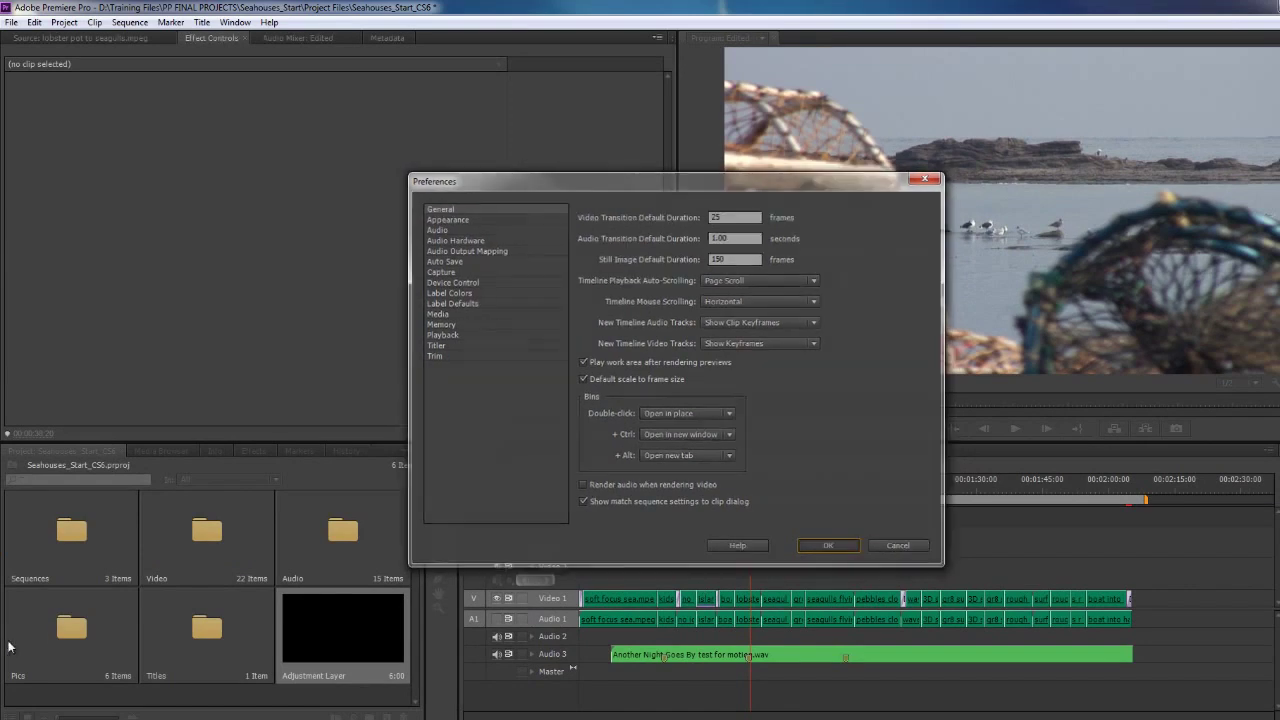
Close preferences and place the Example title from the Titles bin on Video 2 near 00:00:36.
key(Return)
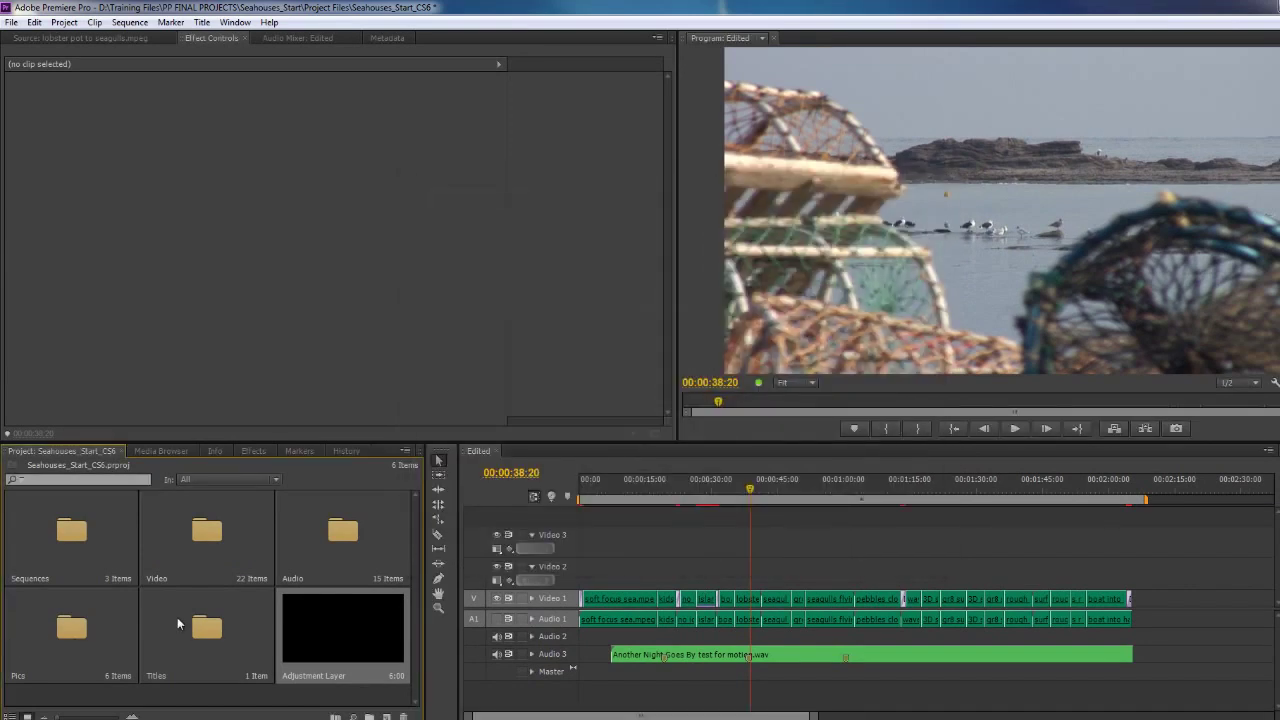
double_click(180, 617)
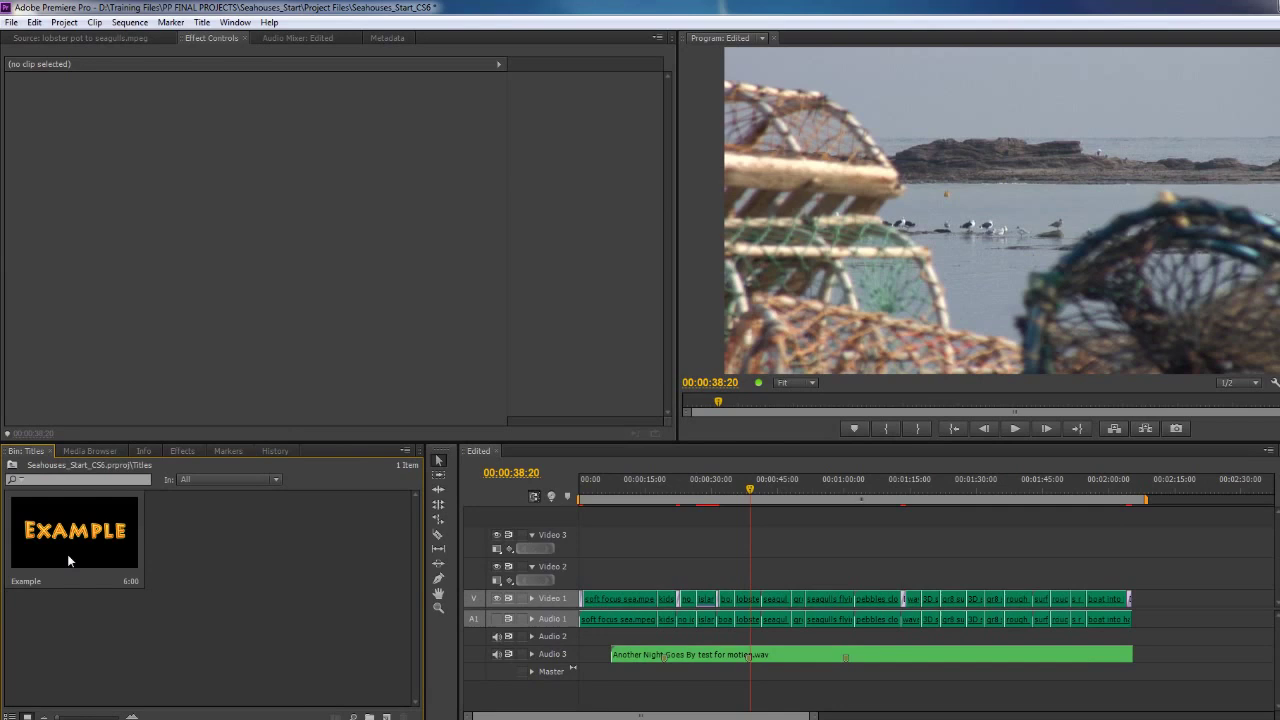
click(68, 536)
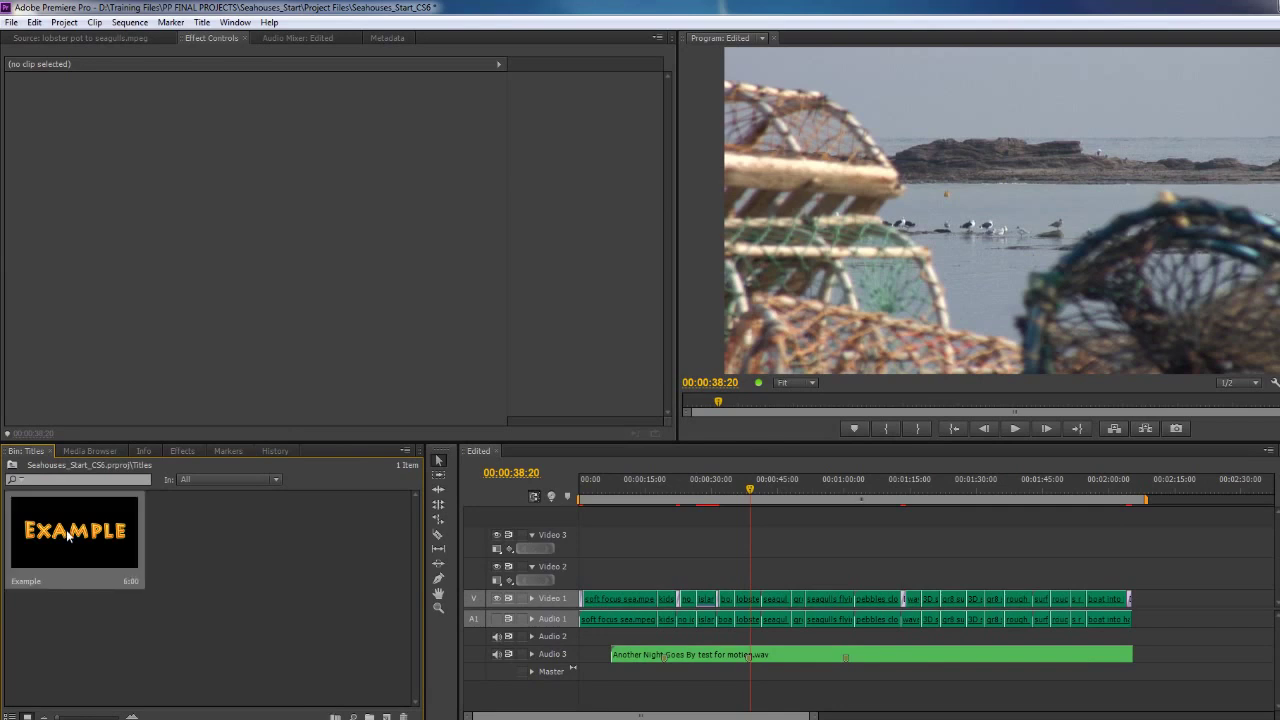
drag(68, 536, 741, 612)
mouse_move(749, 484)
mouse_down()
mouse_move(711, 486)
mouse_move(742, 490)
mouse_up()
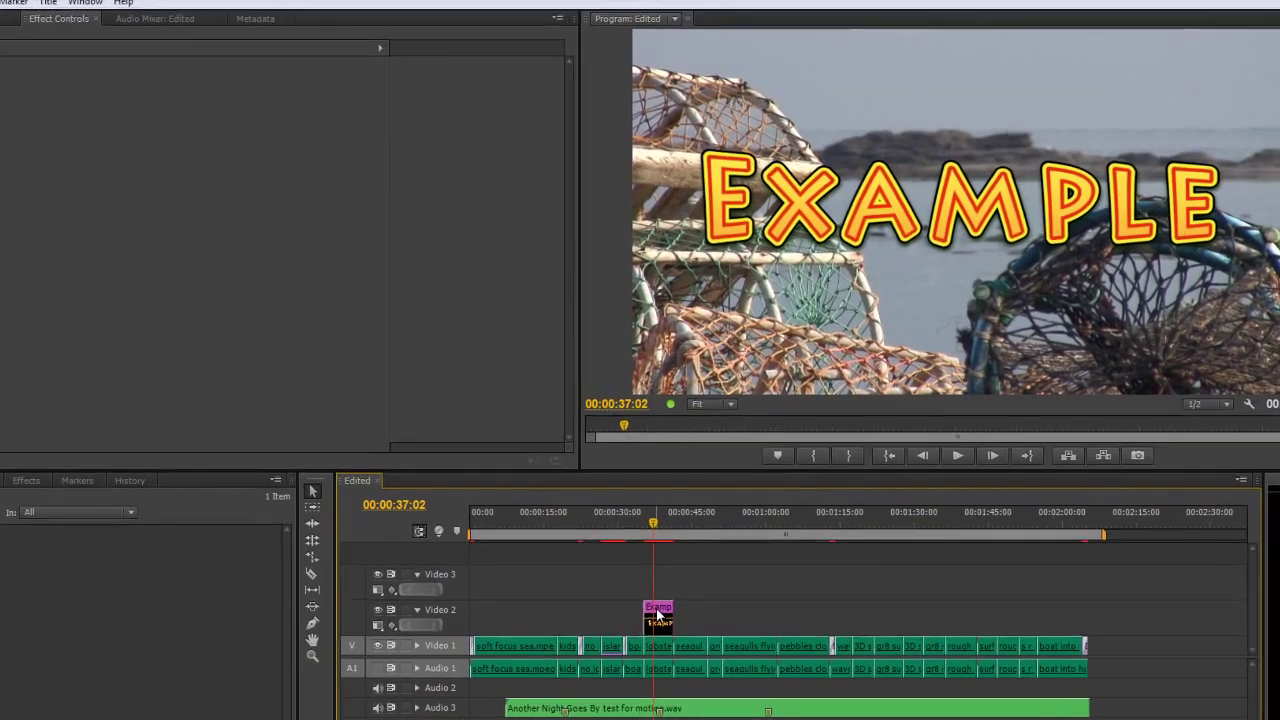
right_click(741, 575)
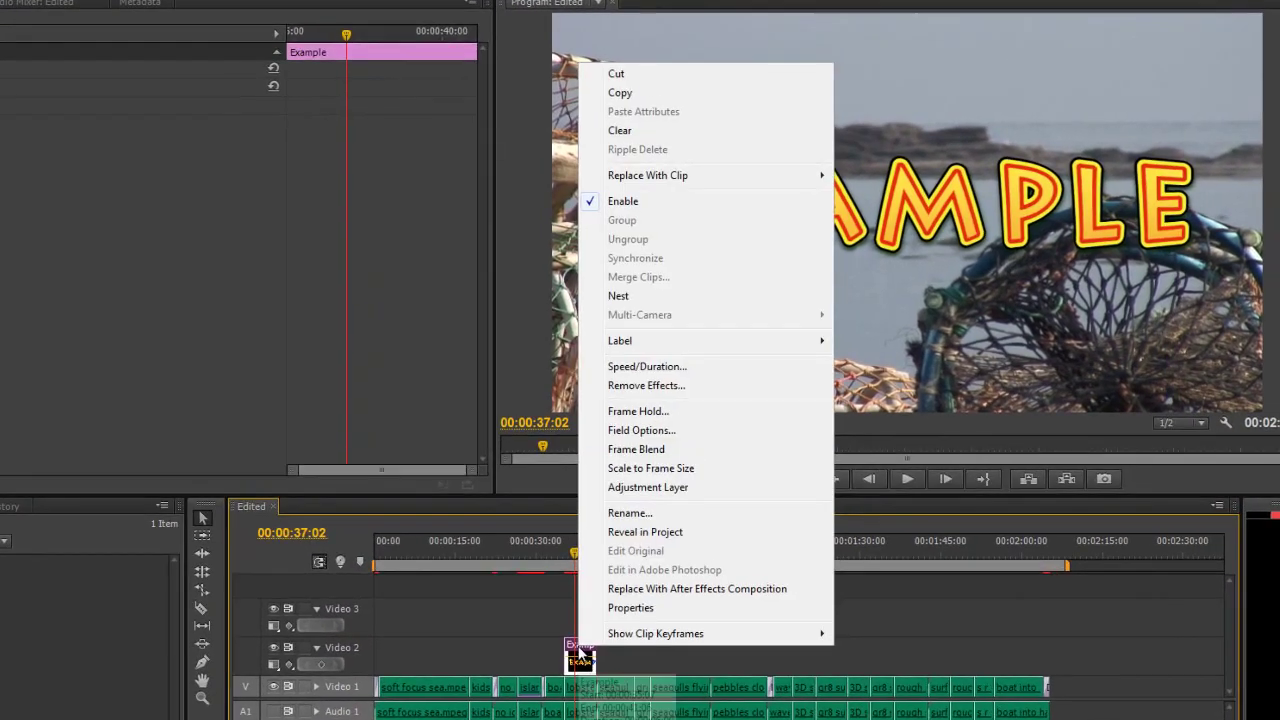
Convert the Example title into an adjustment layer and apply Fast Color Corrector to it.
click(645, 488)
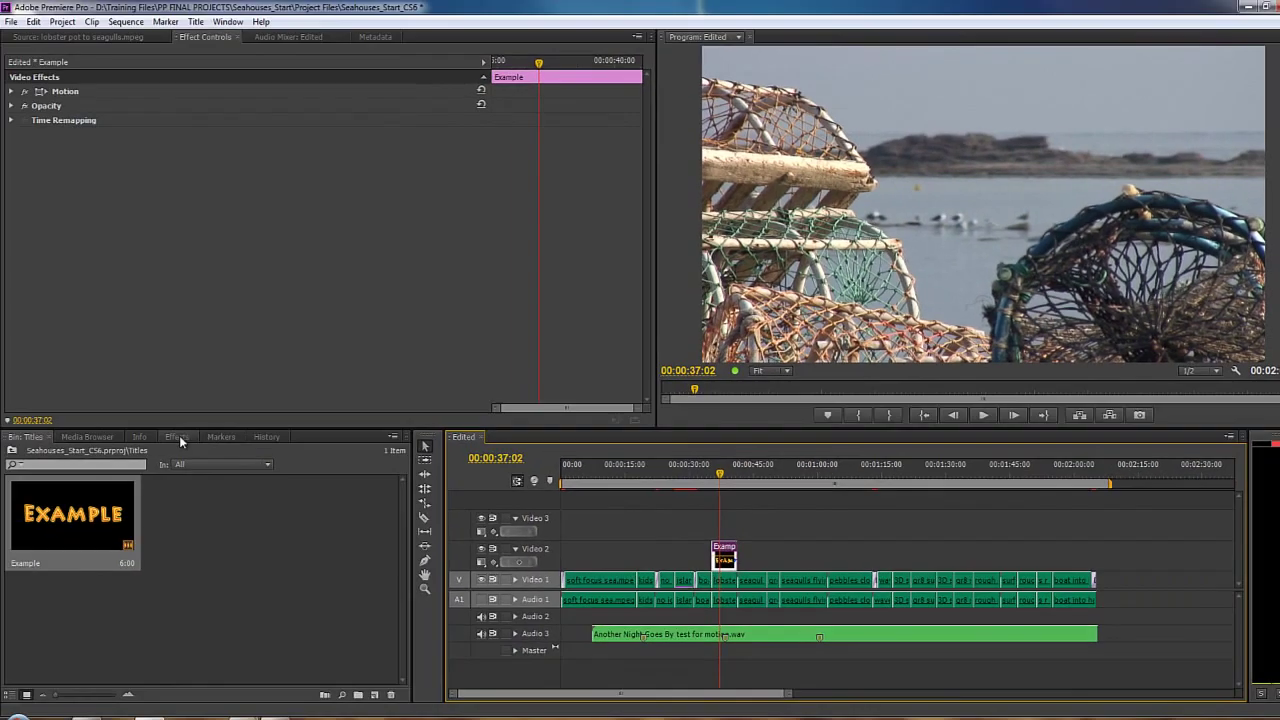
click(177, 437)
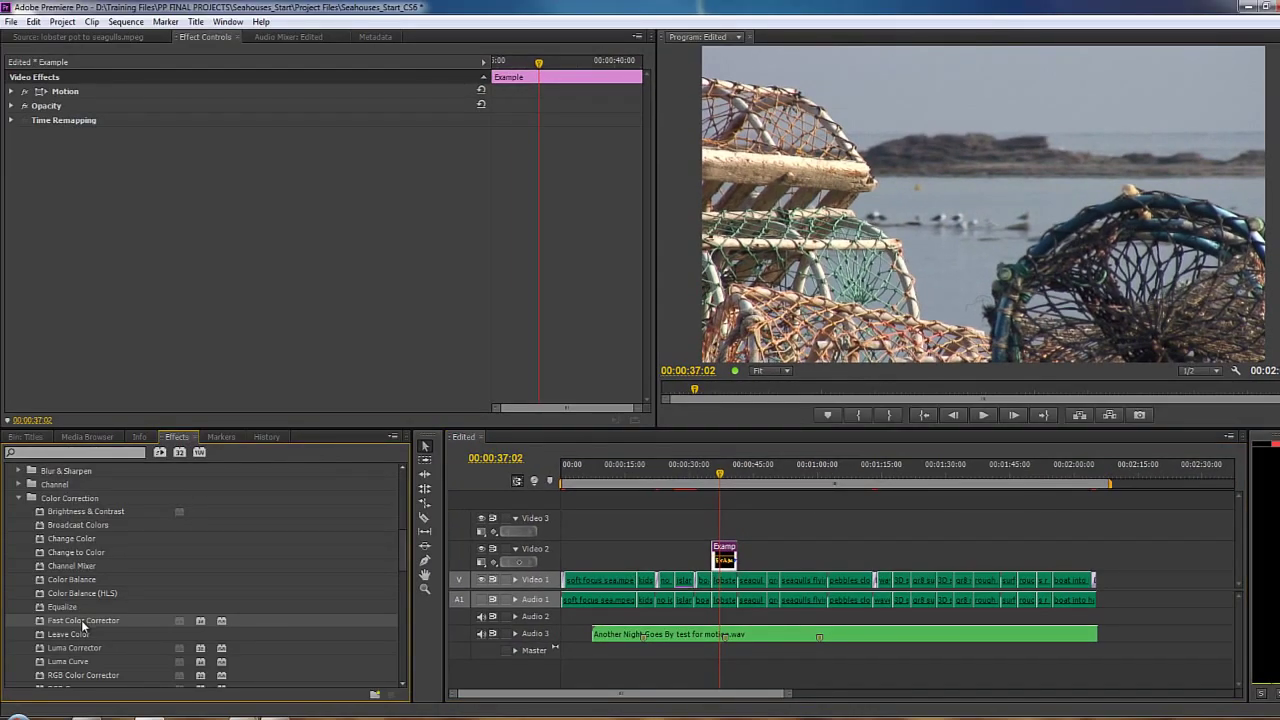
drag(81, 620, 726, 552)
Lower the Fast Color Corrector's input gray level to 0.24 to darken the lettering.
scroll(360, 228, down, 5)
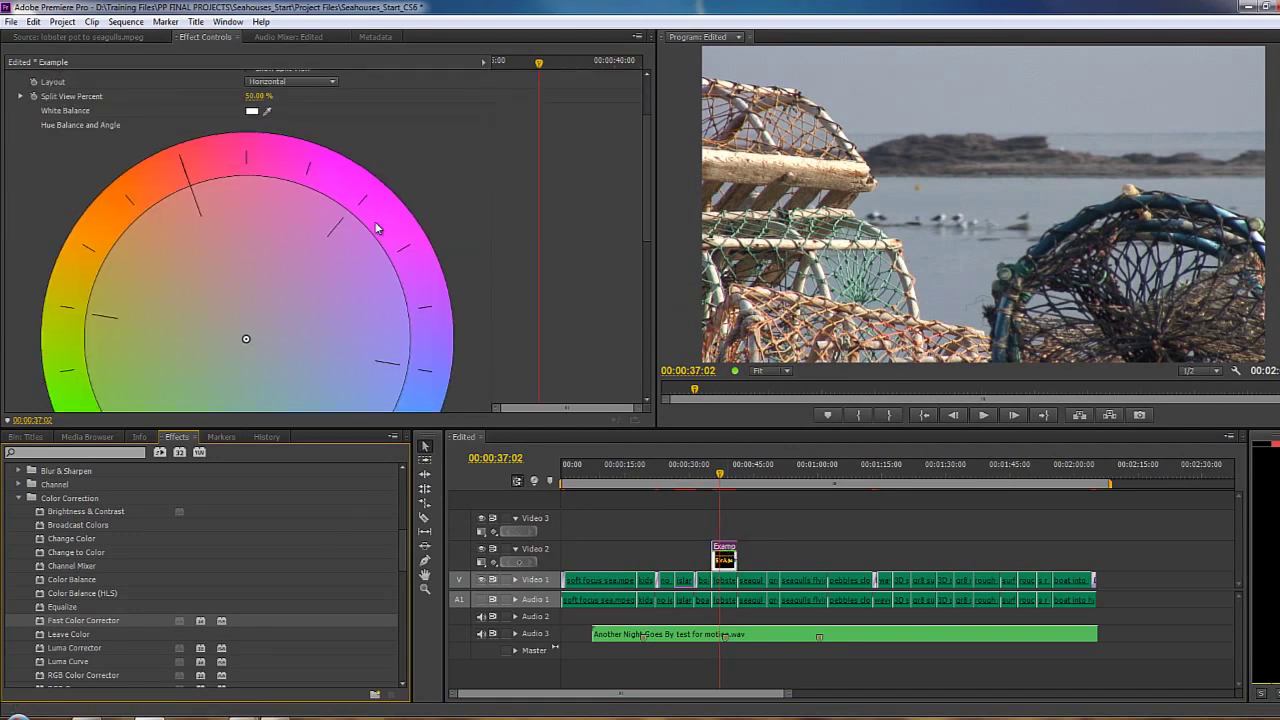
scroll(376, 228, down, 8)
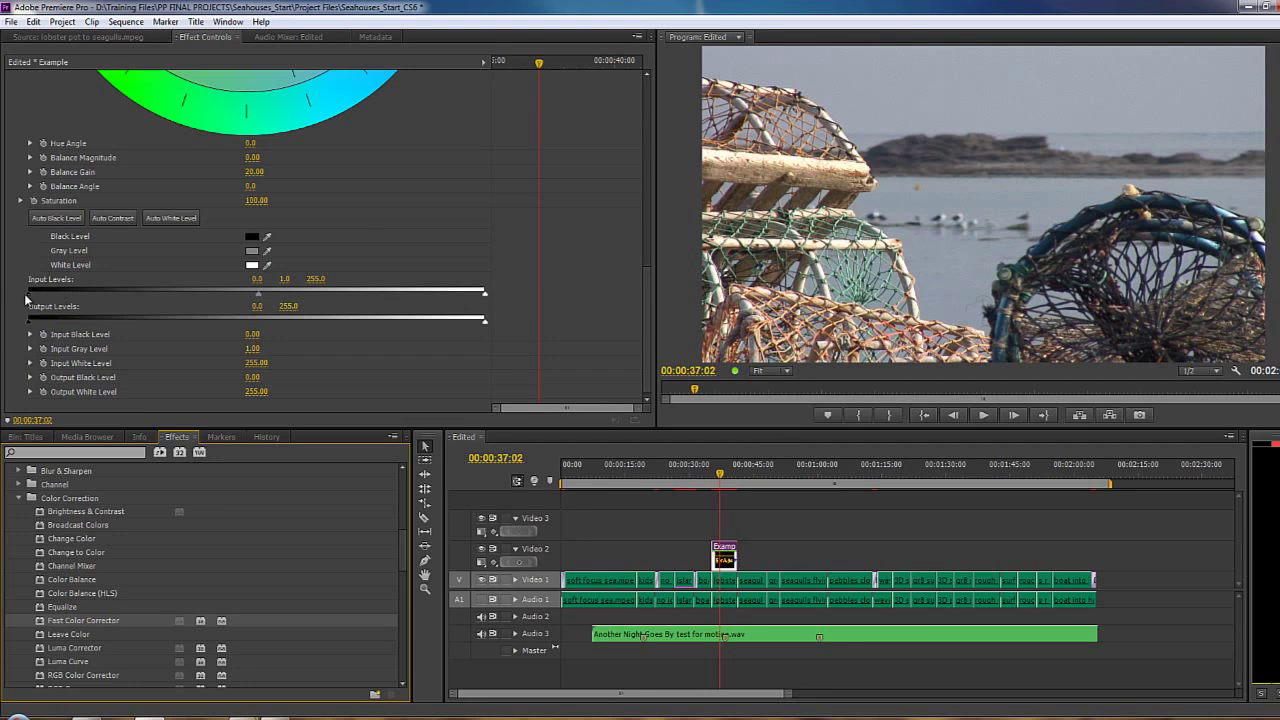
drag(258, 294, 178, 295)
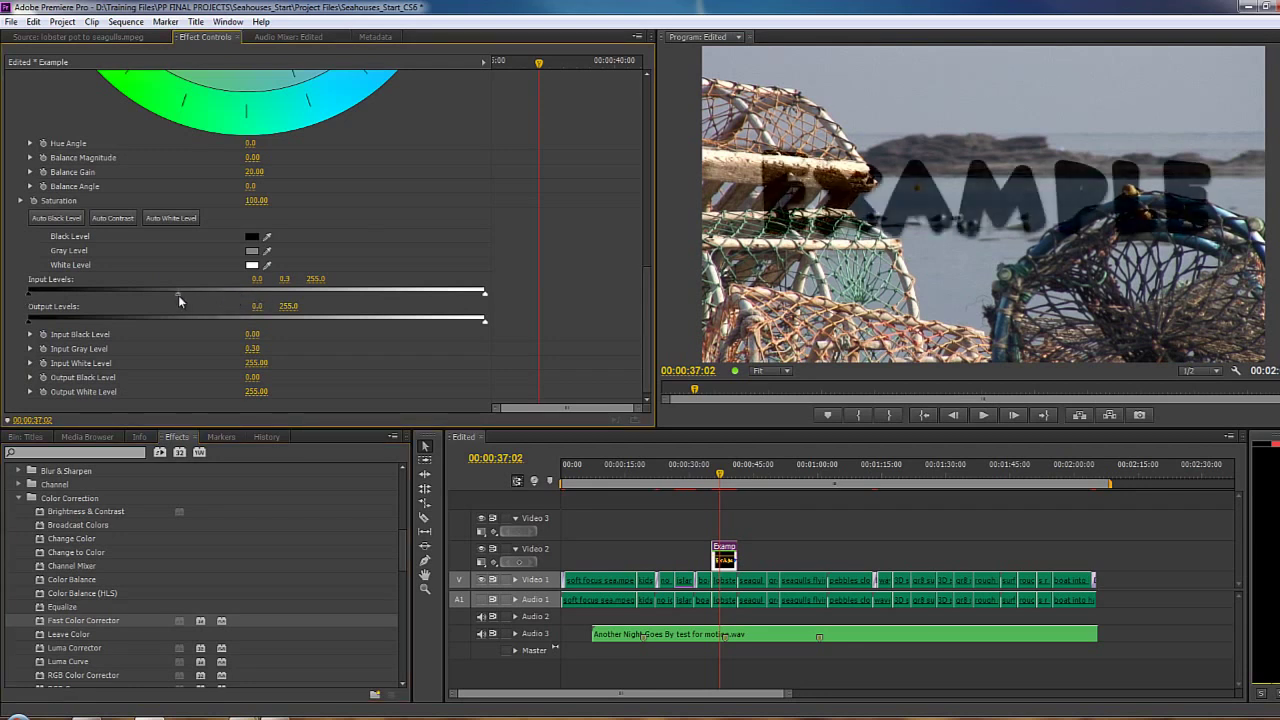
mouse_move(166, 295)
mouse_down()
mouse_move(336, 292)
mouse_move(186, 291)
mouse_up()
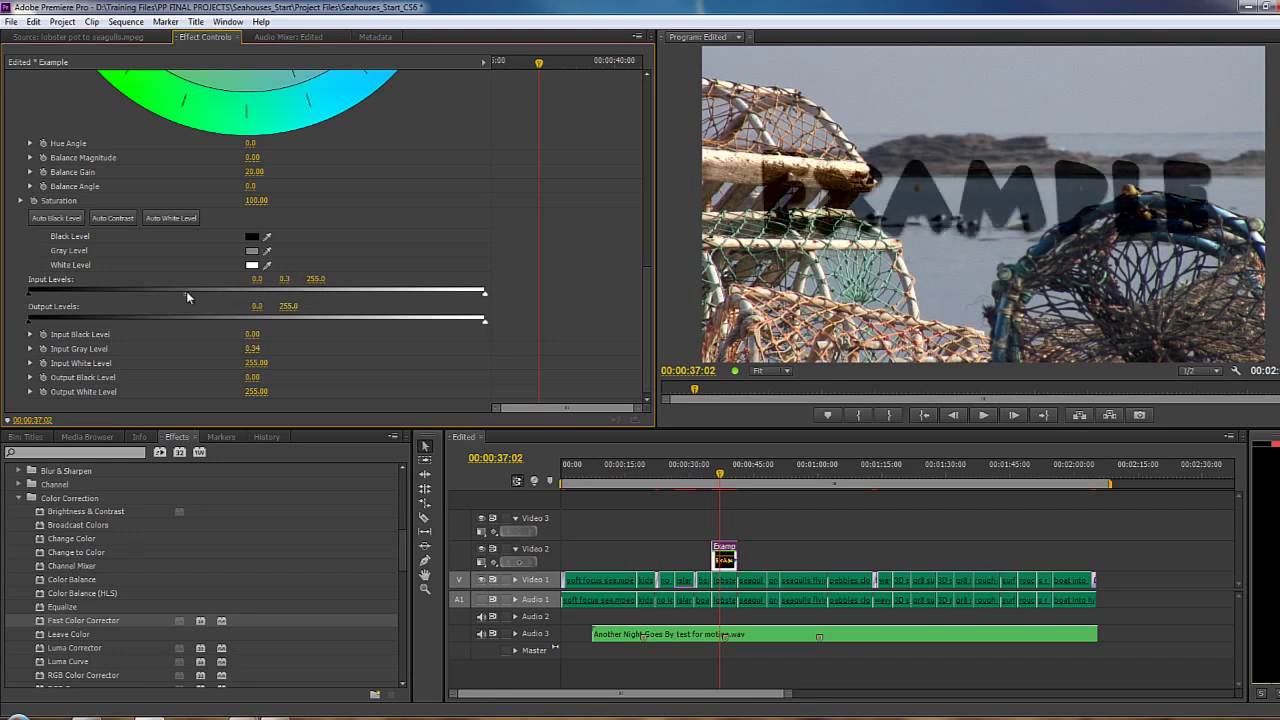
Apply Directional Blur from Blur & Sharpen to the Example layer.
scroll(176, 513, up, 2)
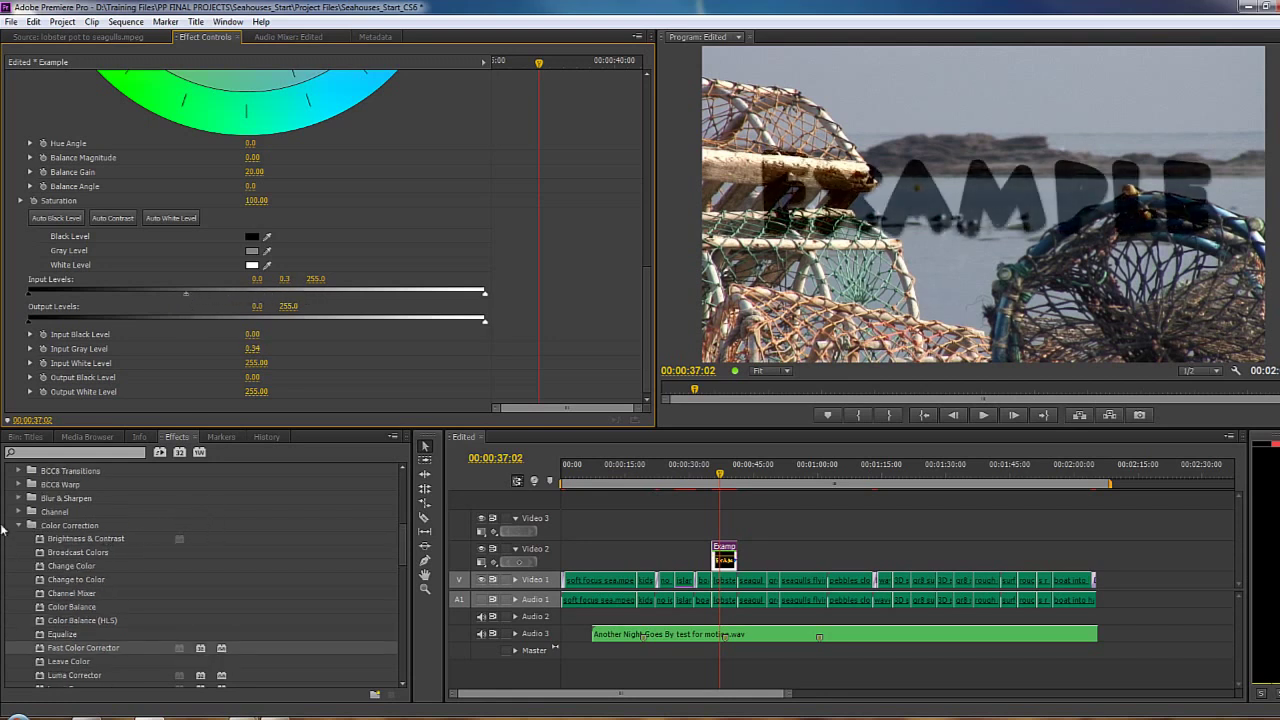
click(18, 498)
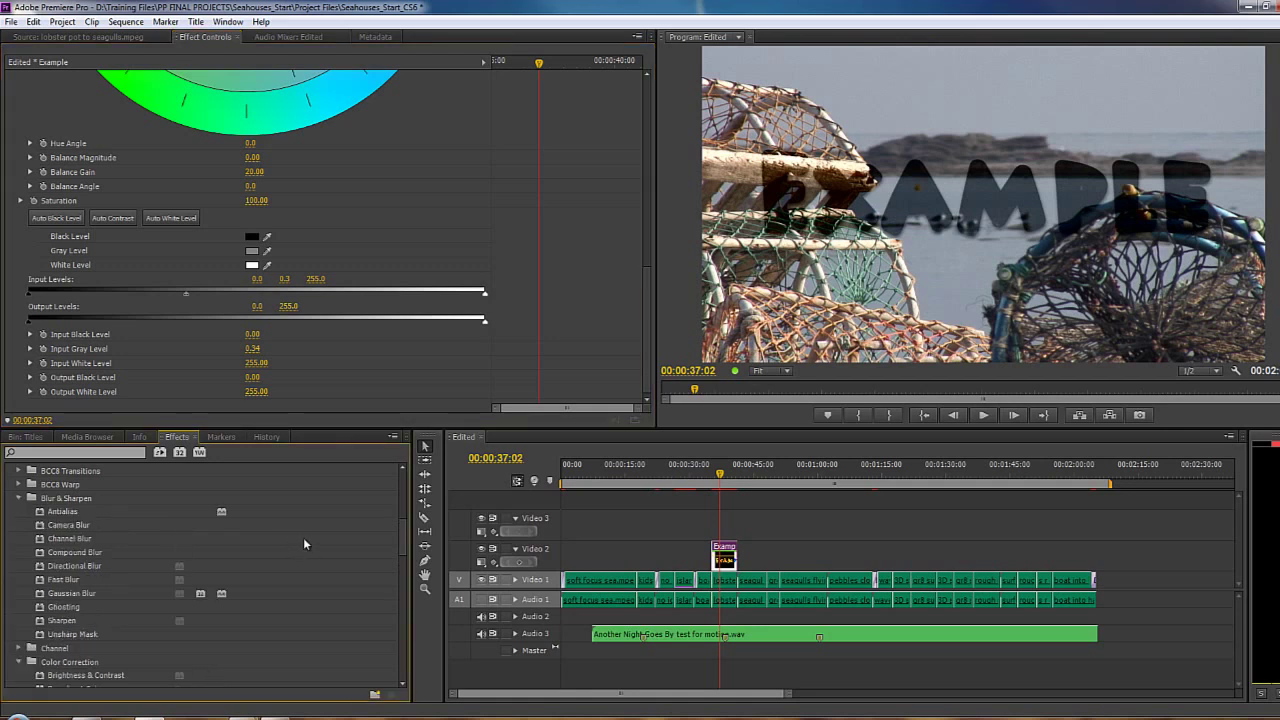
scroll(305, 544, down, 1)
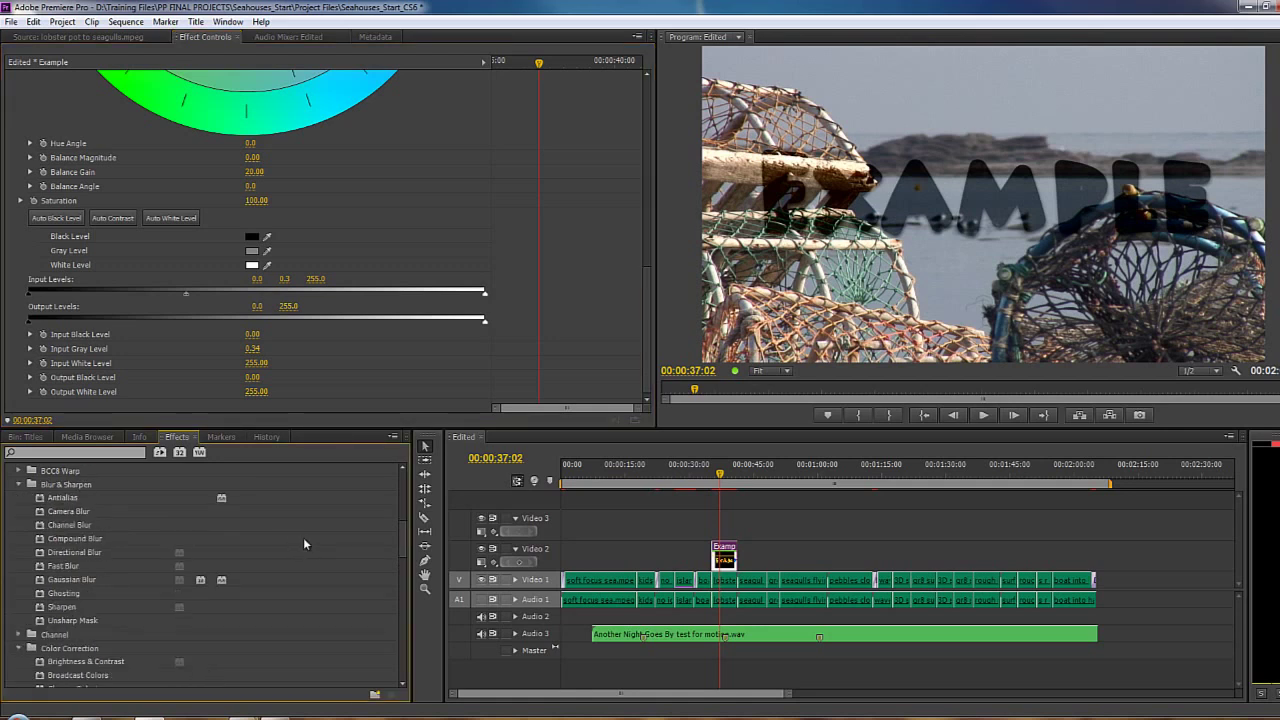
click(72, 553)
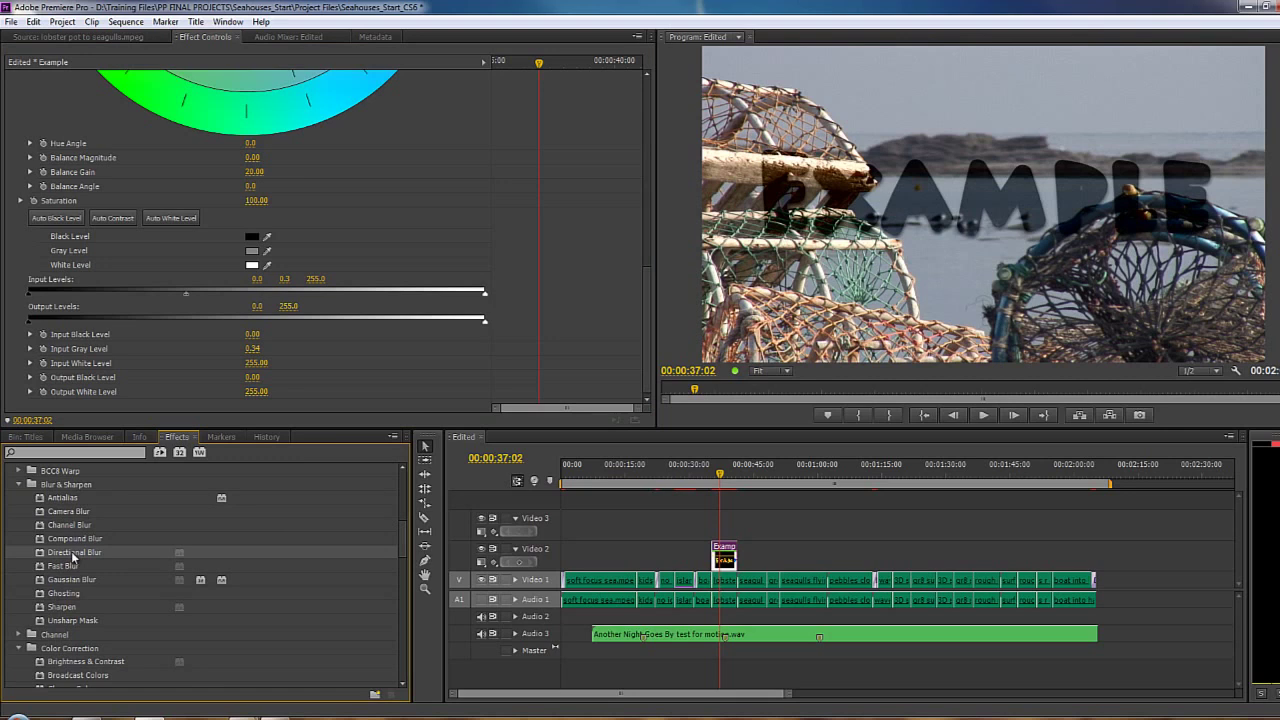
double_click(71, 551)
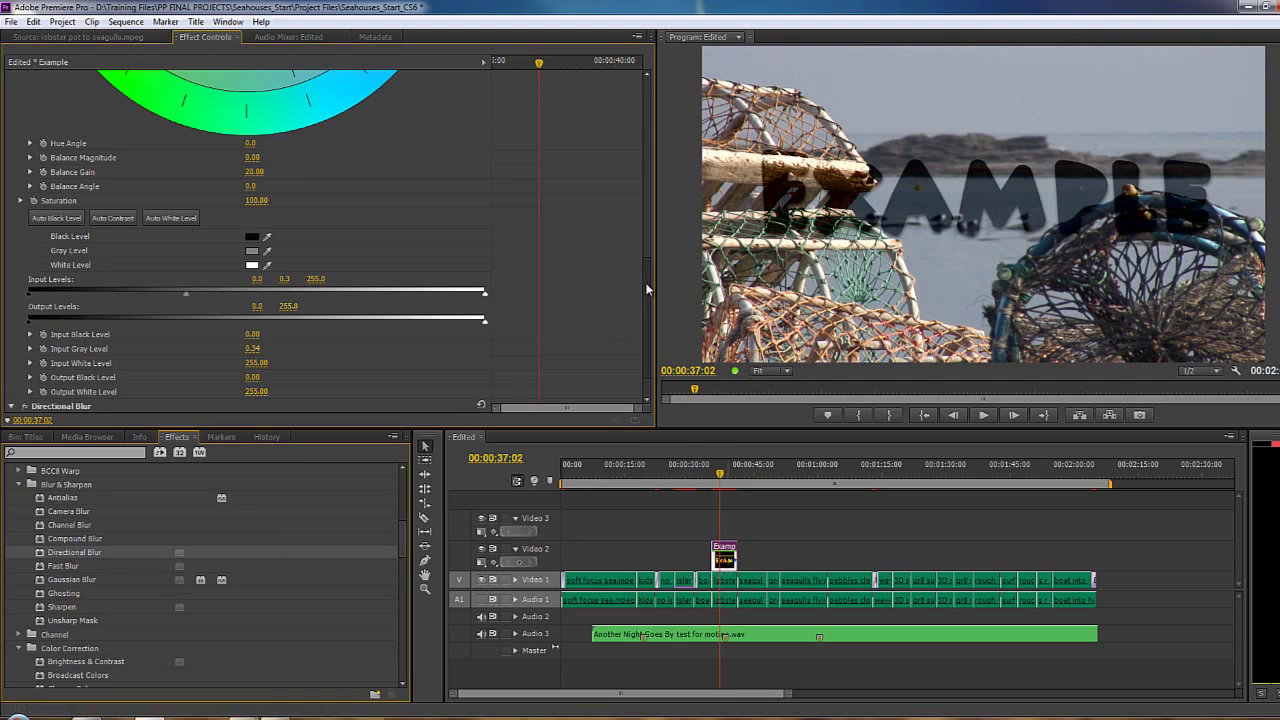
Set the Directional Blur to Direction 90° and Blur Length 106.
scroll(642, 274, down, 2)
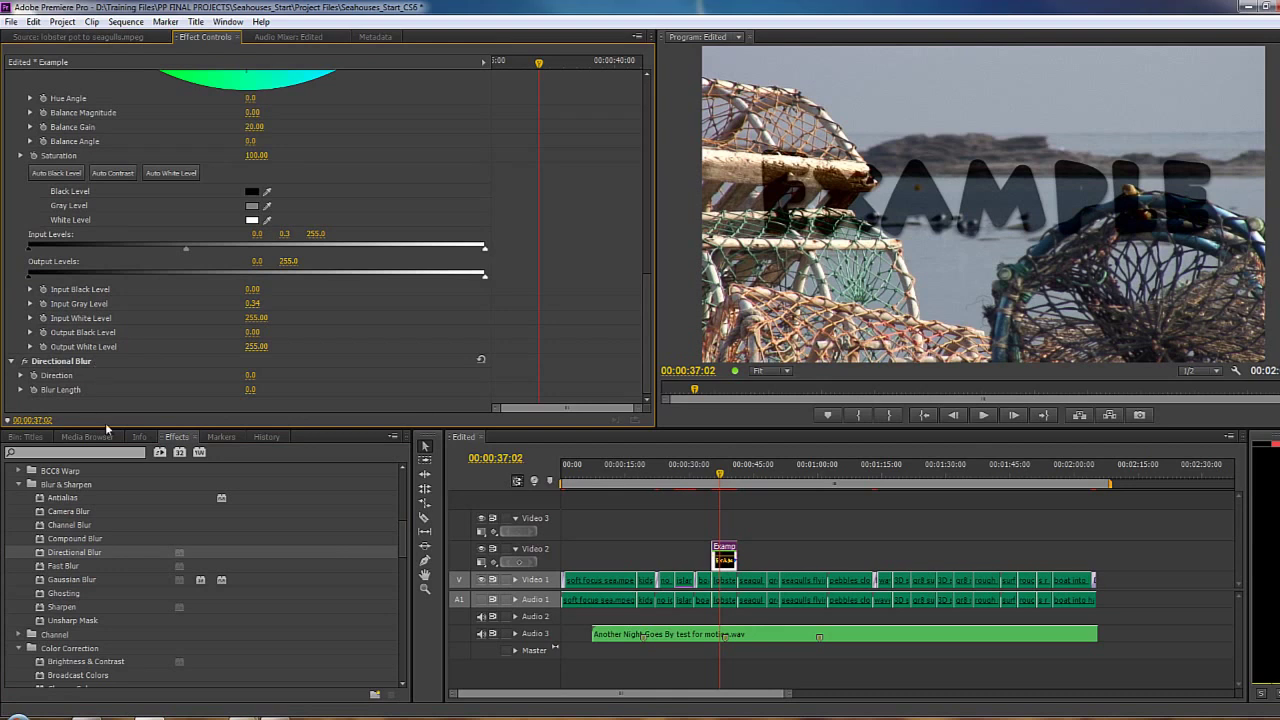
drag(250, 377, 335, 393)
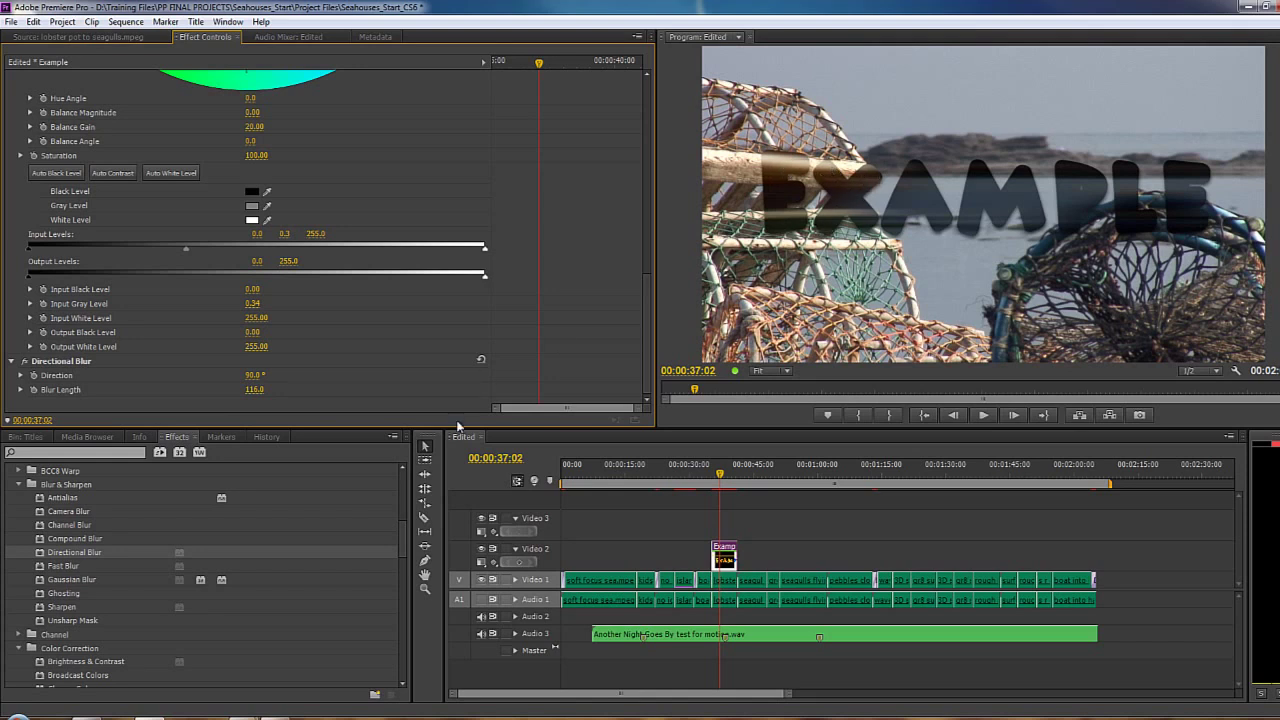
mouse_move(256, 392)
mouse_down()
mouse_move(390, 385)
mouse_move(255, 383)
mouse_move(275, 392)
mouse_up()
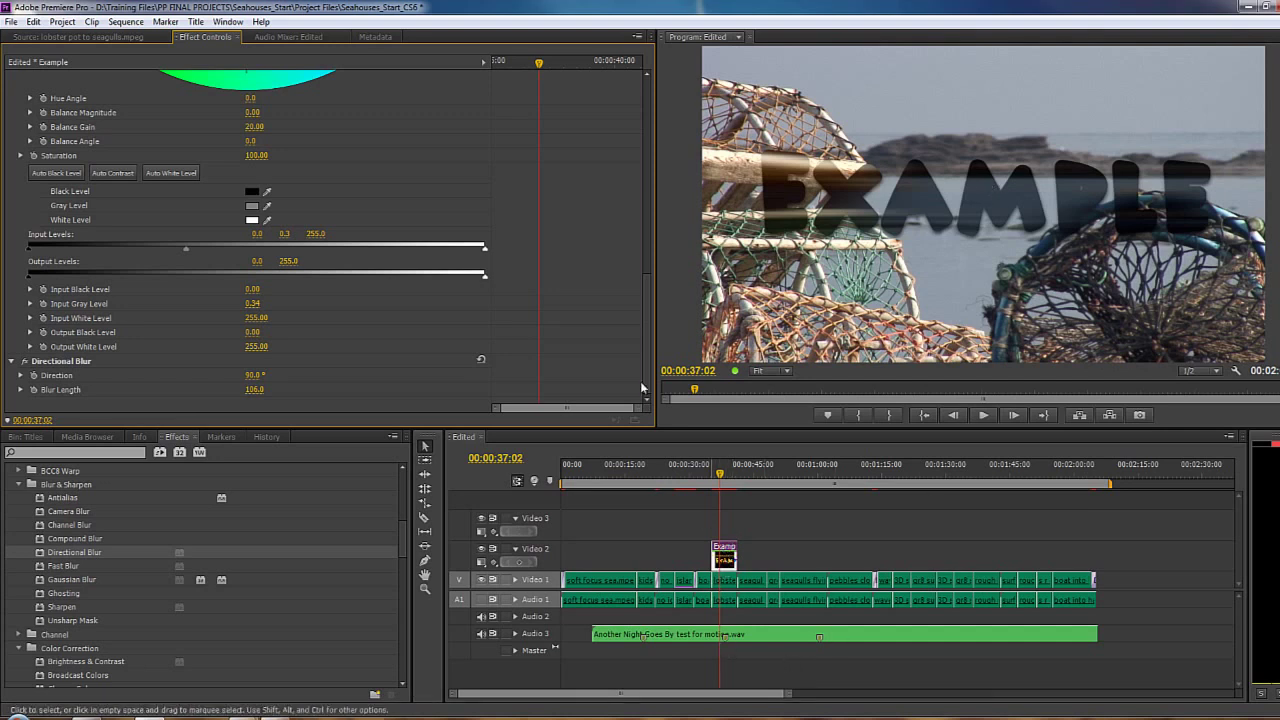
Expand the Example layer's Motion settings: Position 720, 540, Scale 100, Rotation 0.
scroll(578, 351, up, 6)
scroll(578, 351, up, 5)
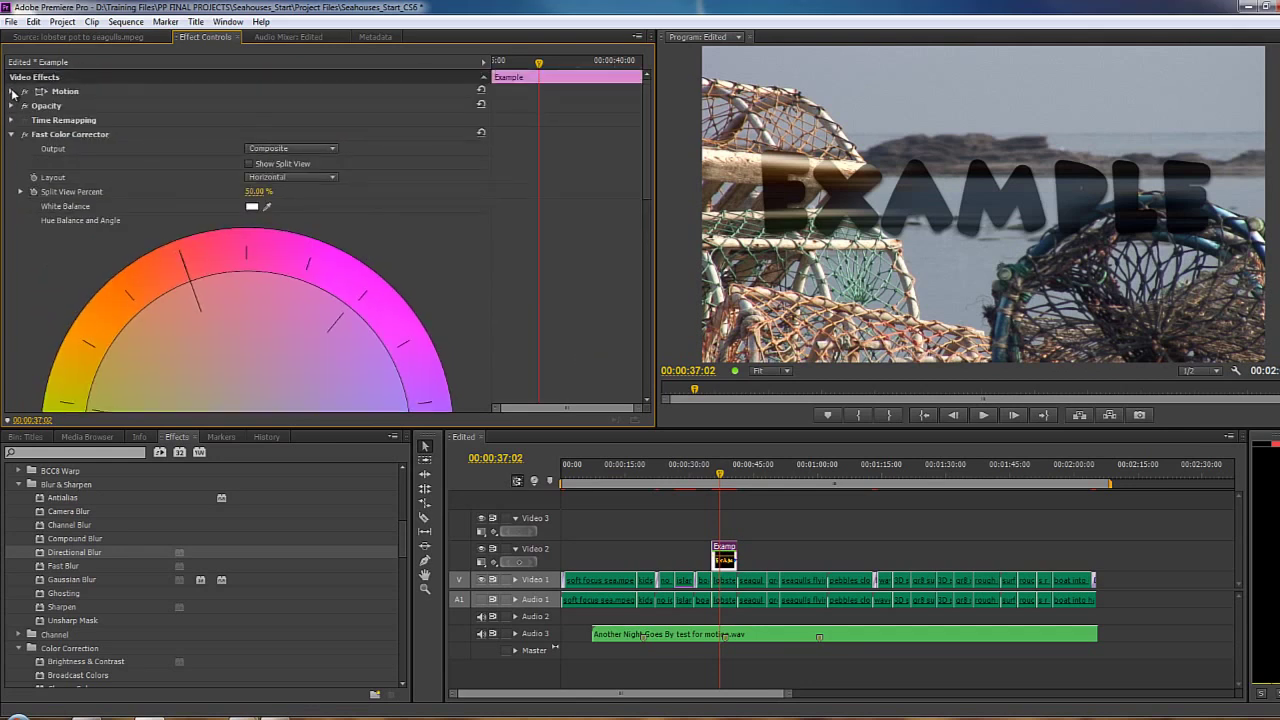
click(13, 91)
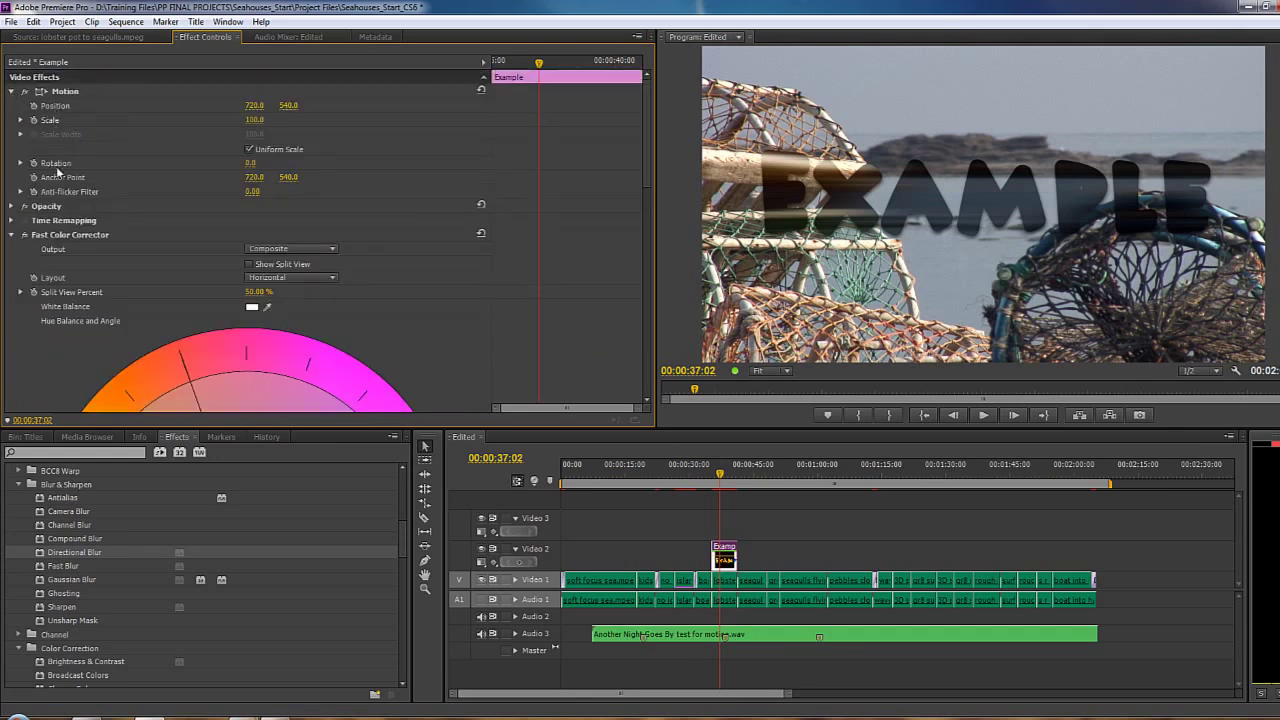